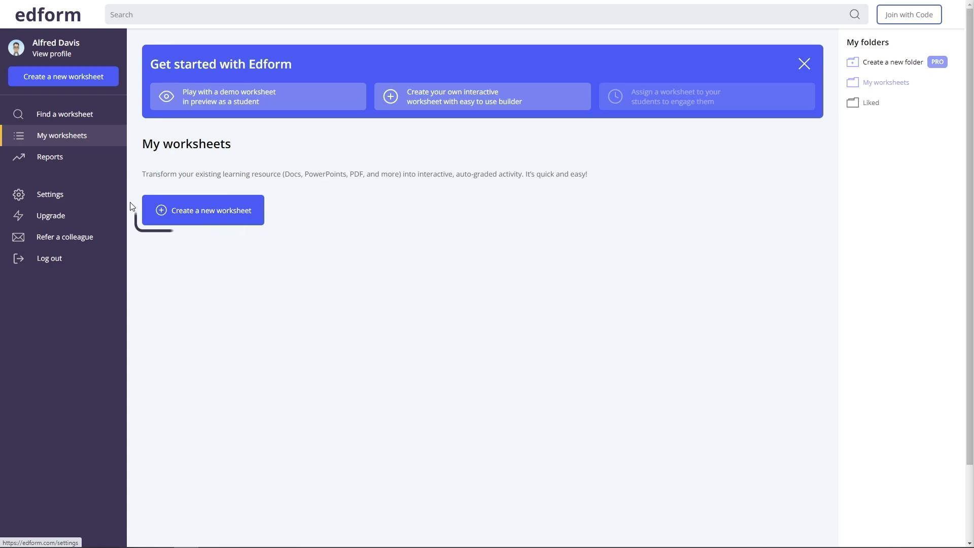
# - Start a new worksheet and upload 'Edform demonstration worksheet.pdf' so its 10 pages appear
pyautogui.click(203, 216)
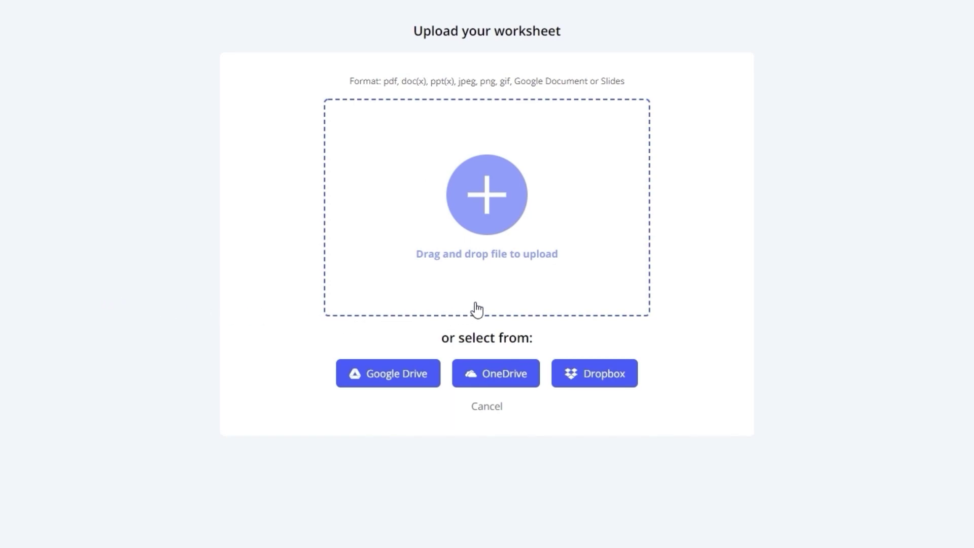
pyautogui.moveTo(827, 447); pyautogui.dragTo(572, 315)
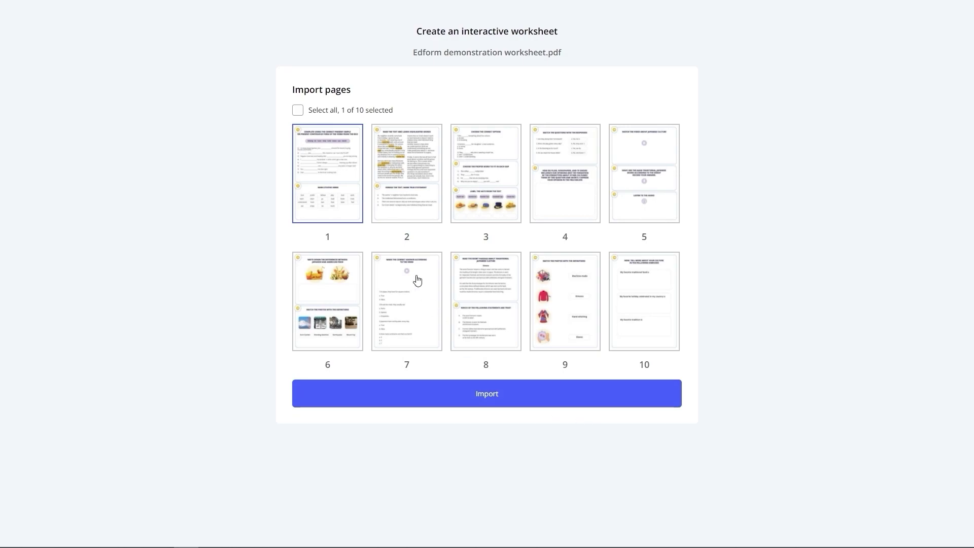
# - Select pages 2 through 10 alongside page 1 and import all 10 pages
pyautogui.click(384, 207)
pyautogui.click(478, 221)
pyautogui.click(593, 221)
pyautogui.click(622, 224)
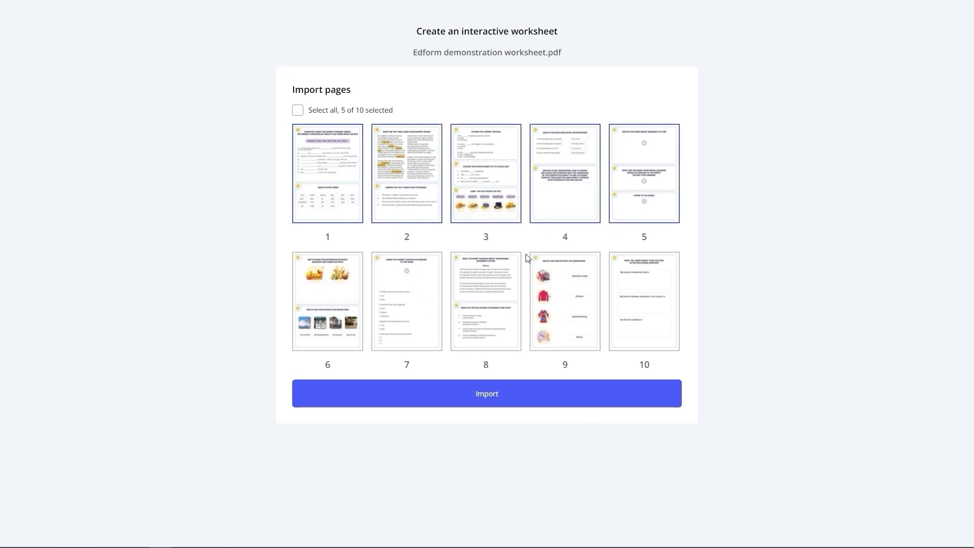
pyautogui.click(356, 301)
pyautogui.click(419, 305)
pyautogui.click(482, 313)
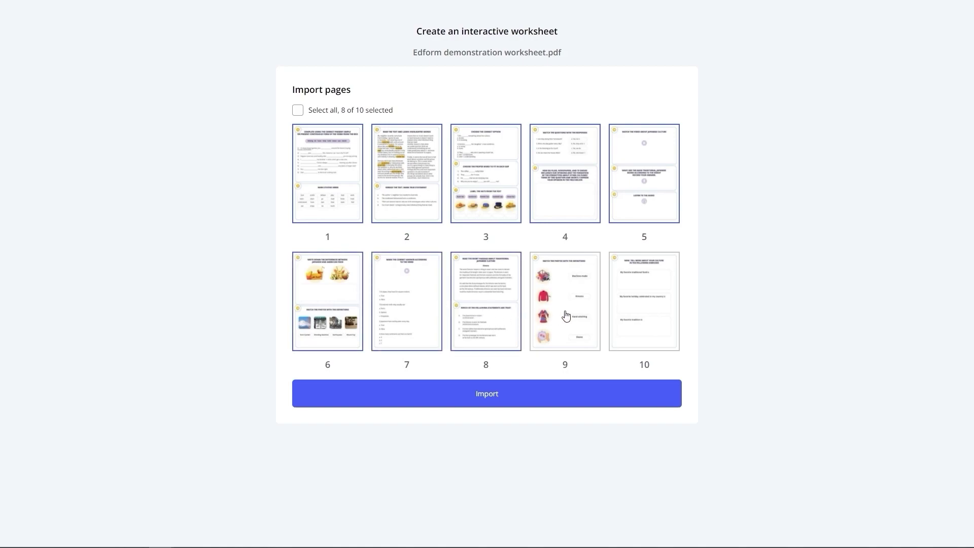
pyautogui.click(564, 316)
pyautogui.click(630, 313)
pyautogui.click(562, 404)
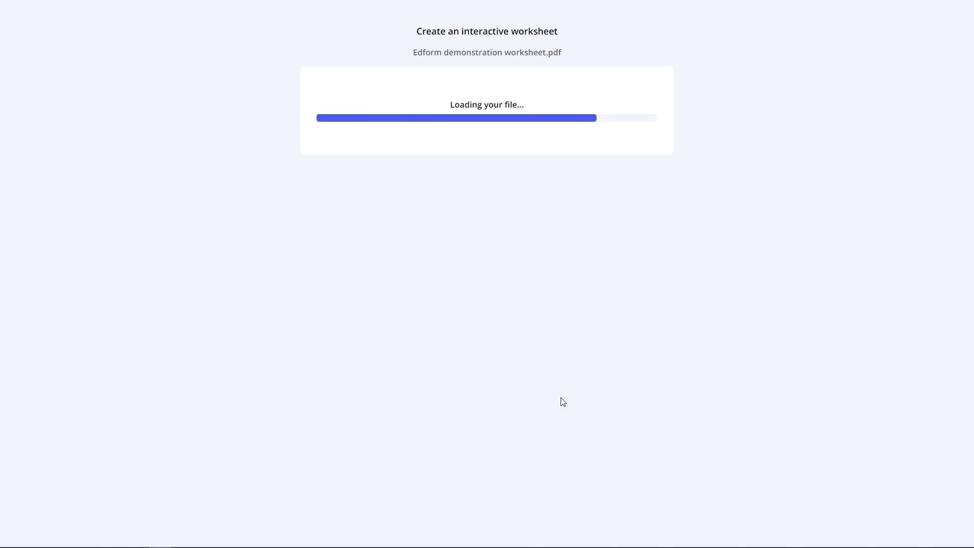
# - Set the worksheet subject to English, keep All Grades, and open it in the editor
pyautogui.click(334, 148)
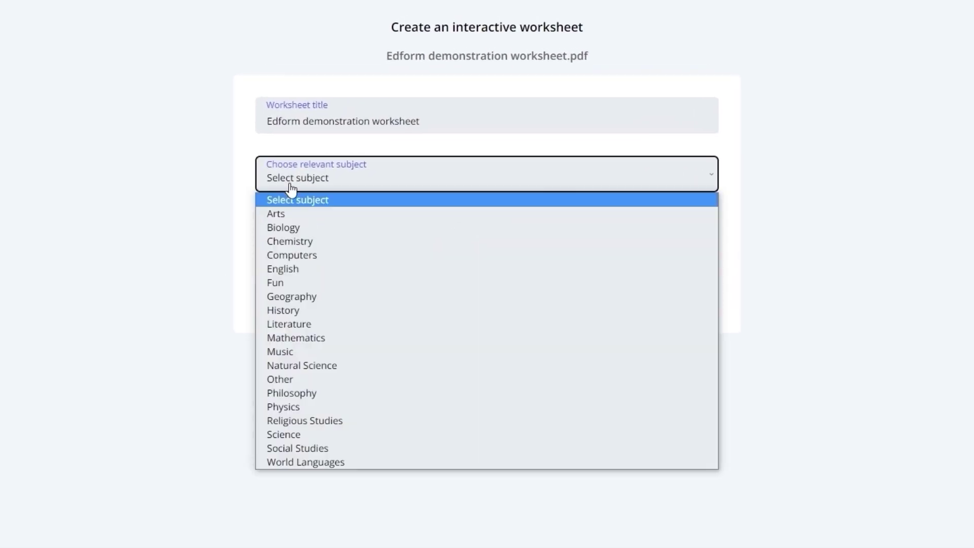
pyautogui.click(292, 269)
pyautogui.click(294, 248)
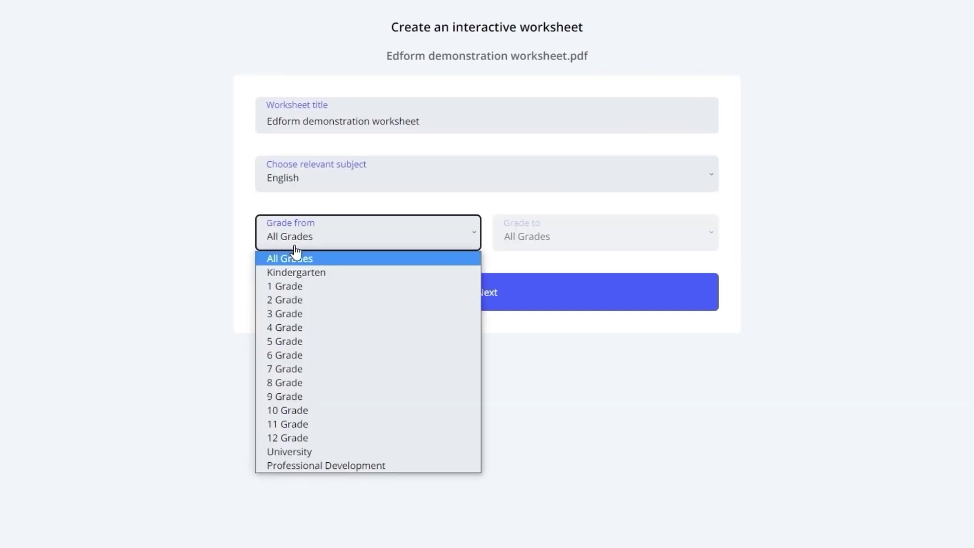
pyautogui.click(296, 253)
pyautogui.click(296, 299)
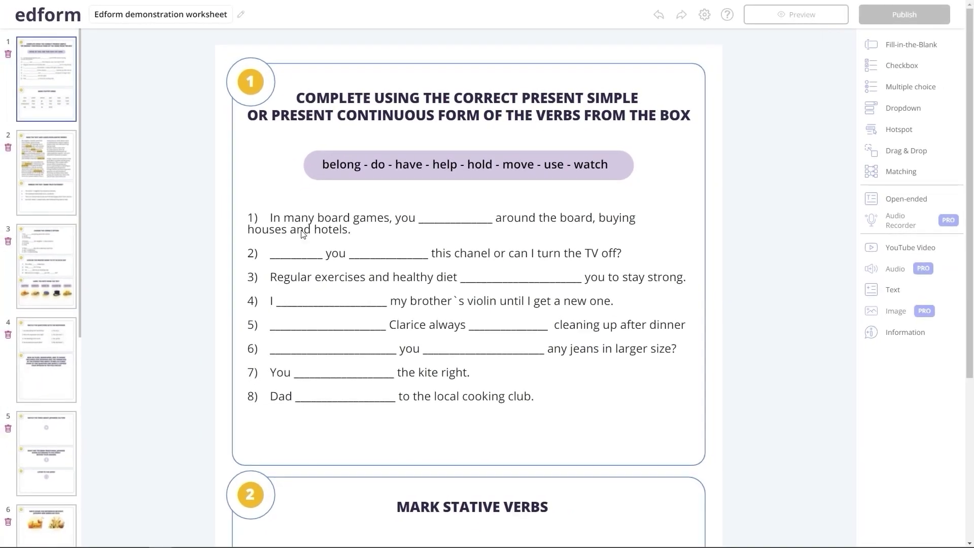
# - Add a blank page 11 after page 10 in the page sidebar
pyautogui.moveTo(79, 240); pyautogui.dragTo(56, 469)
pyautogui.scroll(-2, 57, 469)
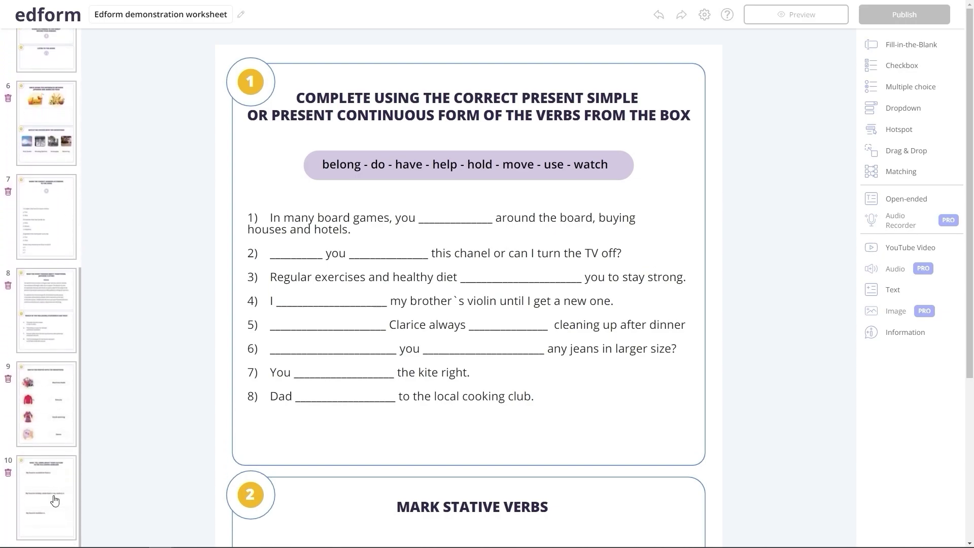
pyautogui.click(56, 500)
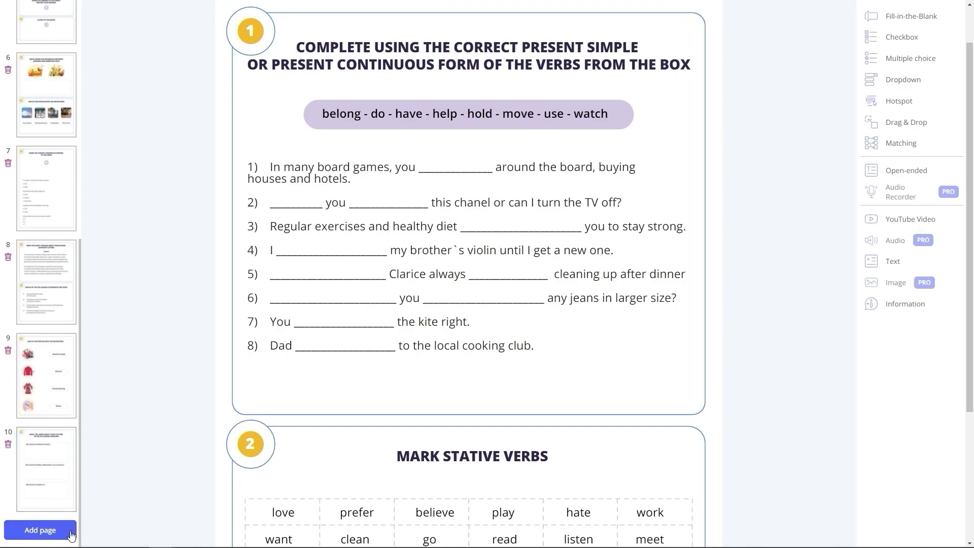
pyautogui.click(71, 534)
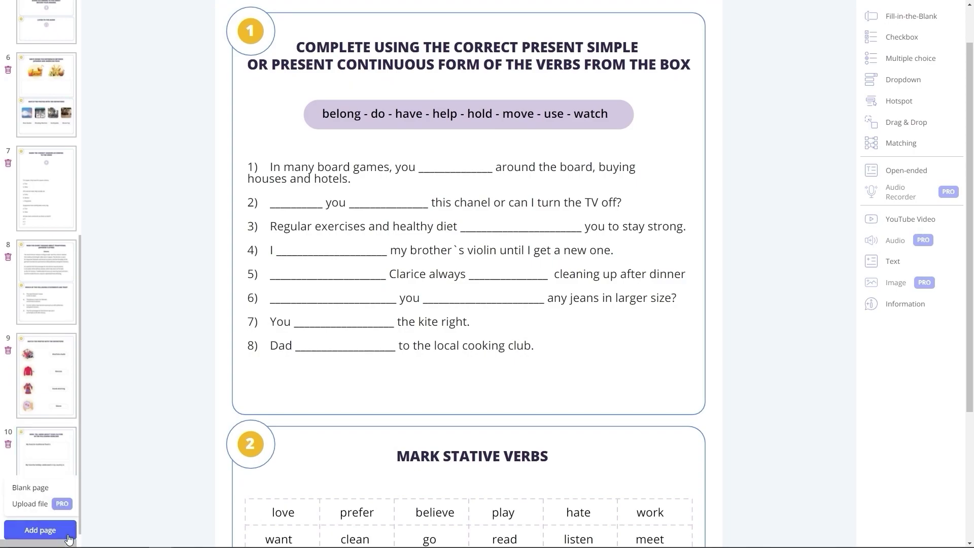
pyautogui.click(66, 489)
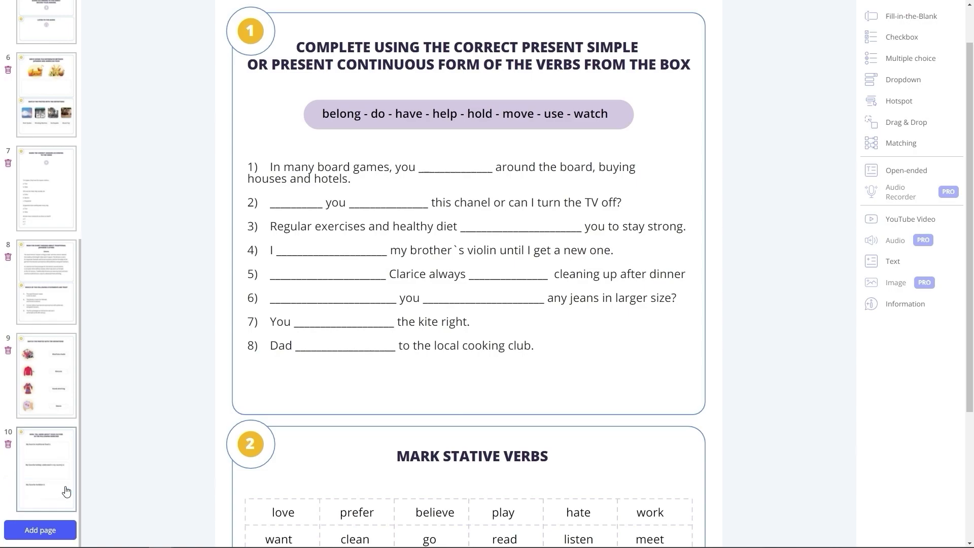
# - Move the present-simple verb exercise page from second to fifth place
pyautogui.click(67, 532)
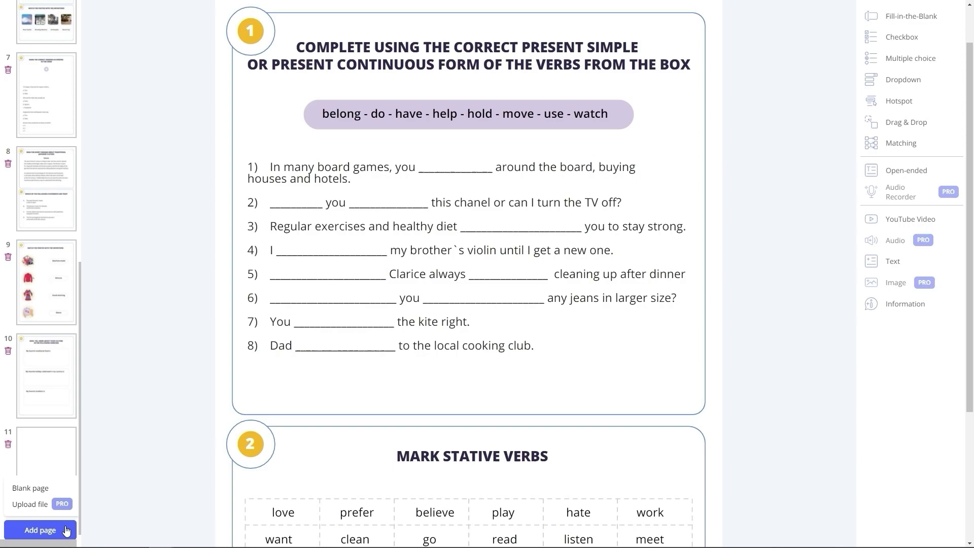
pyautogui.scroll(2, 68, 522)
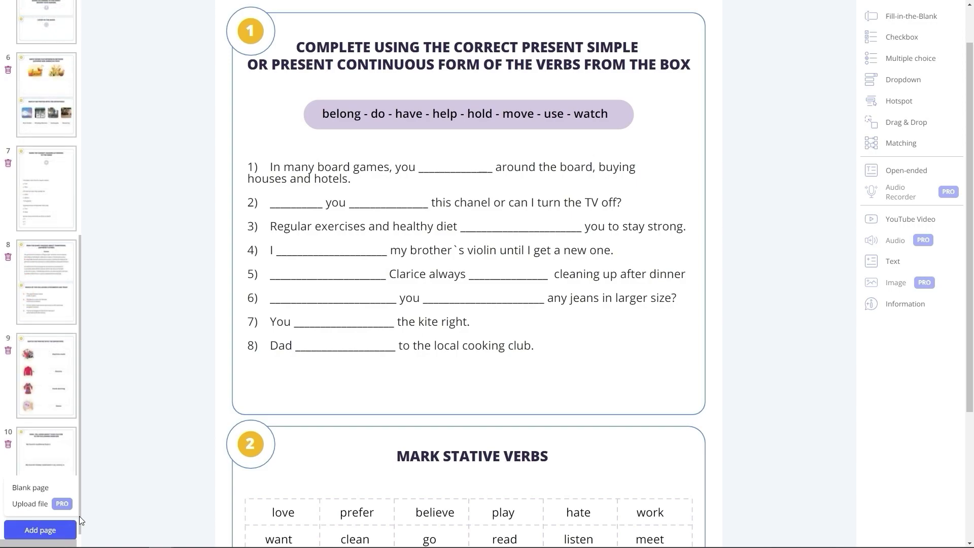
pyautogui.moveTo(79, 516); pyautogui.dragTo(79, 281)
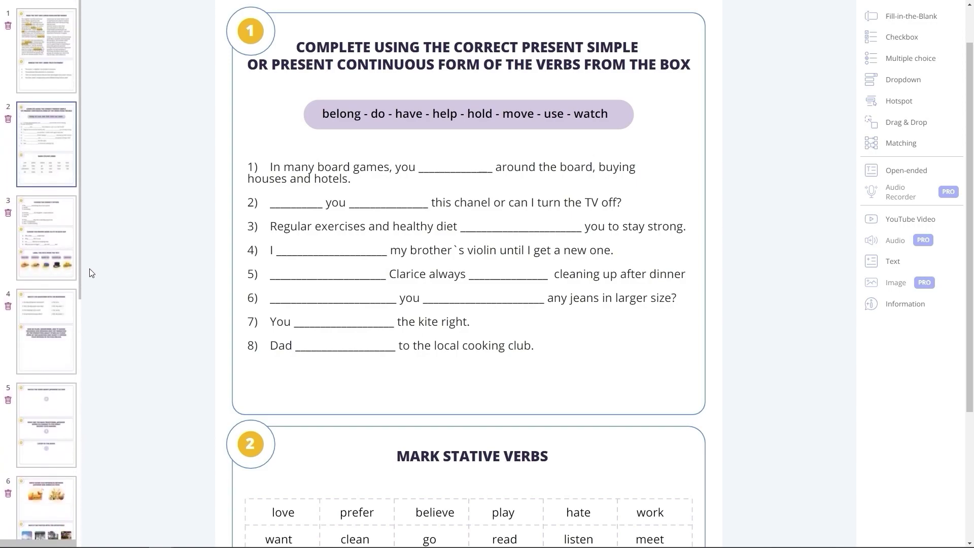
pyautogui.moveTo(60, 174); pyautogui.dragTo(60, 485)
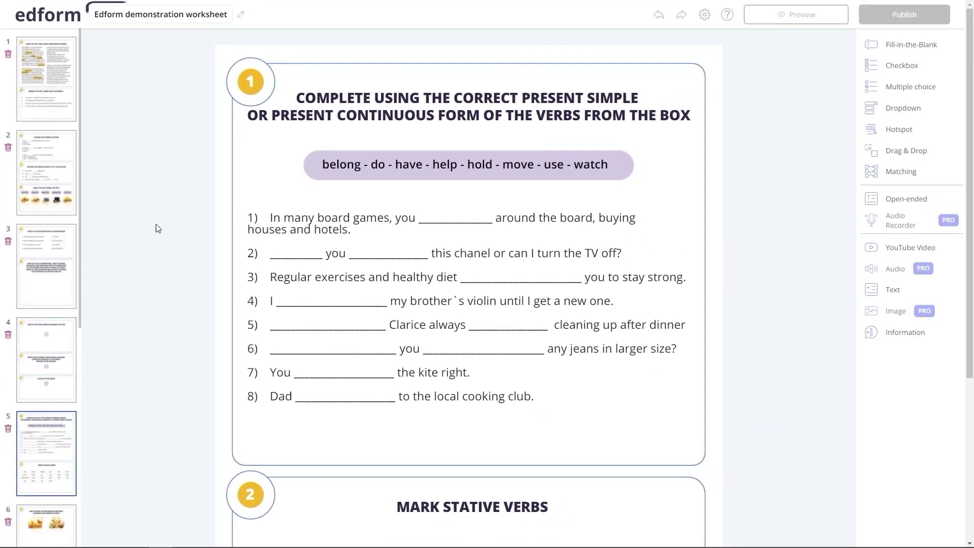
pyautogui.click(213, 25)
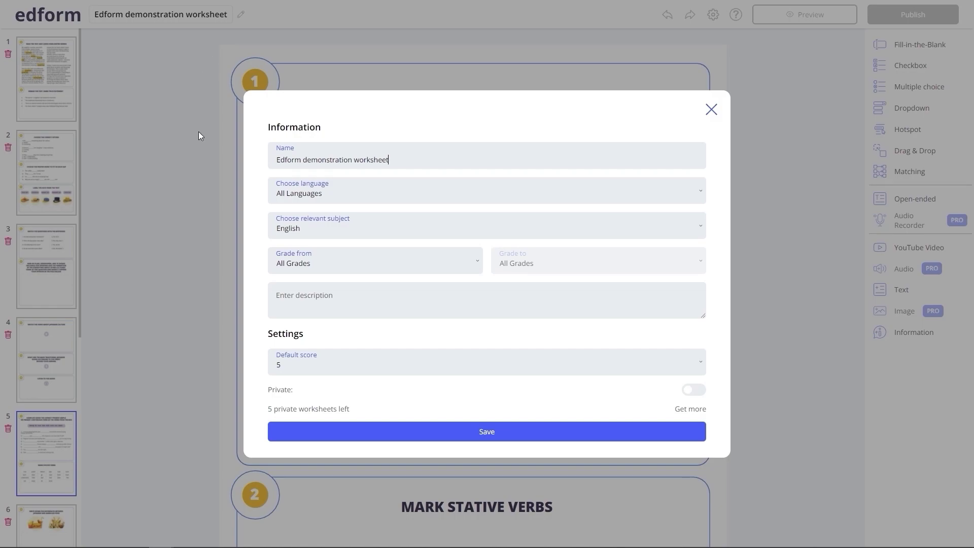
pyautogui.click(315, 374)
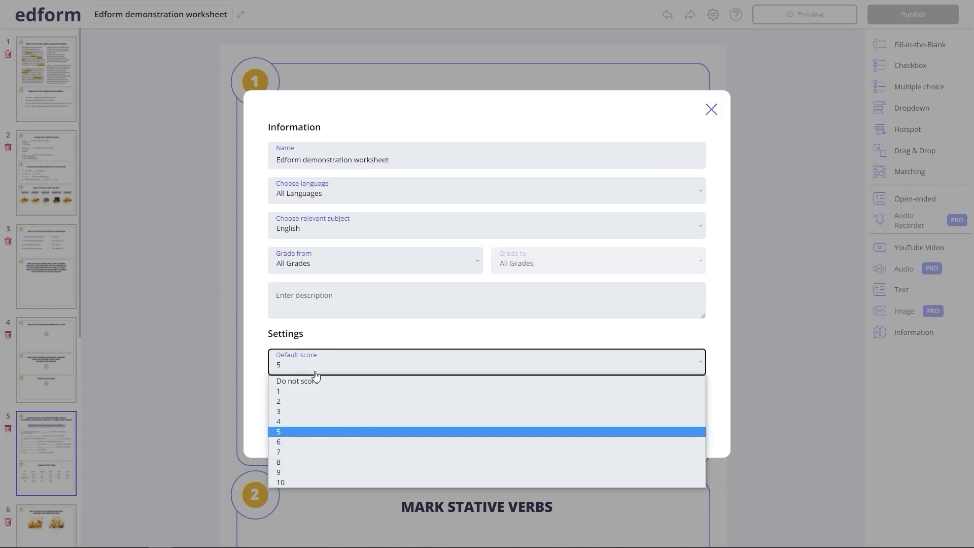
pyautogui.click(315, 374)
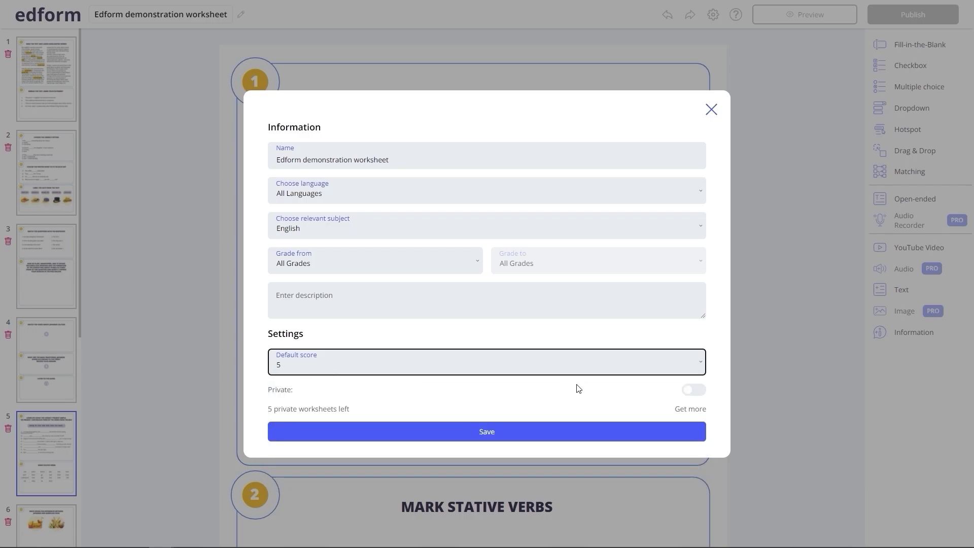
pyautogui.click(687, 393)
pyautogui.click(686, 394)
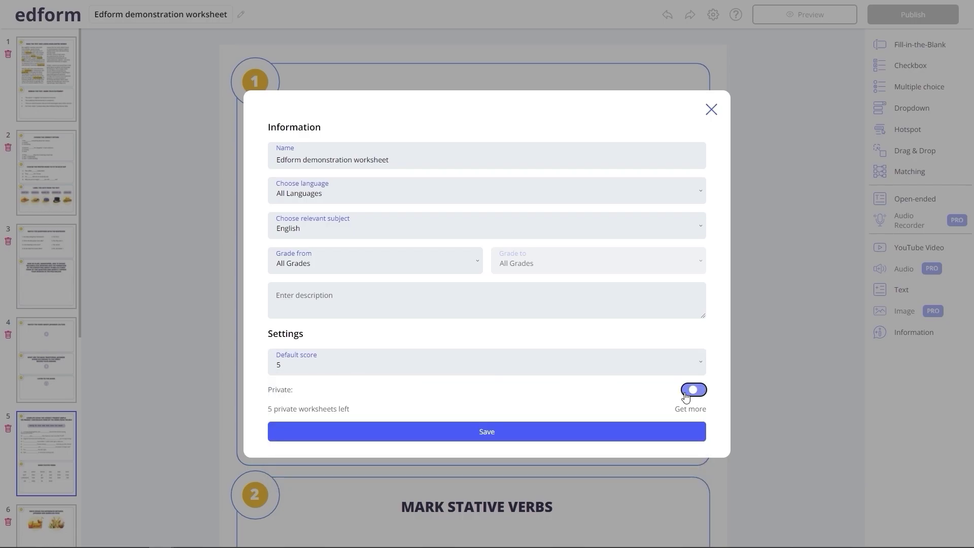
pyautogui.click(642, 442)
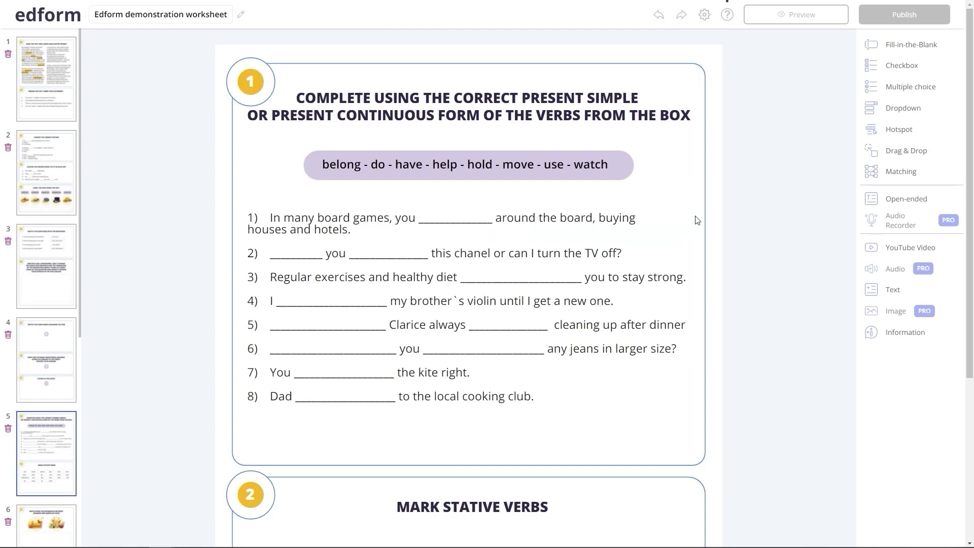
pyautogui.click(726, 15)
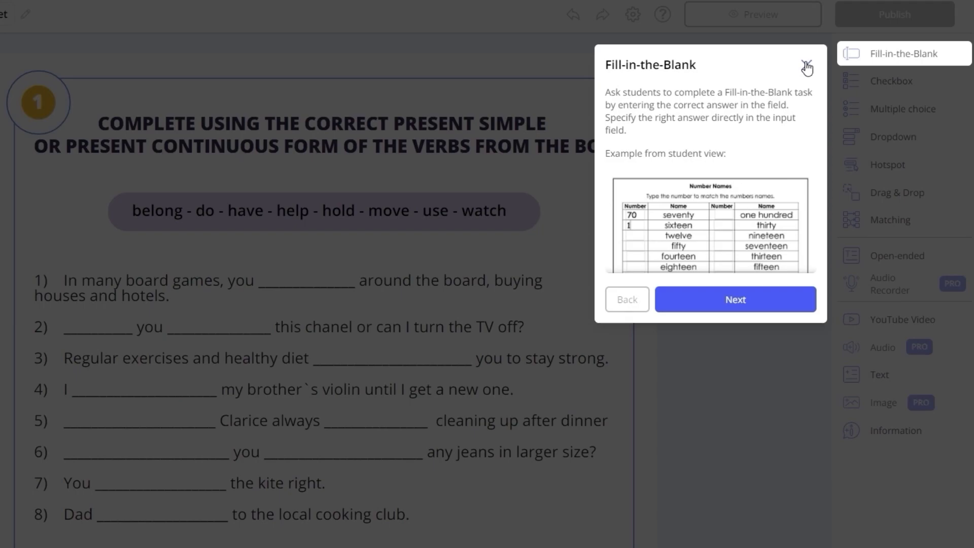
pyautogui.click(807, 67)
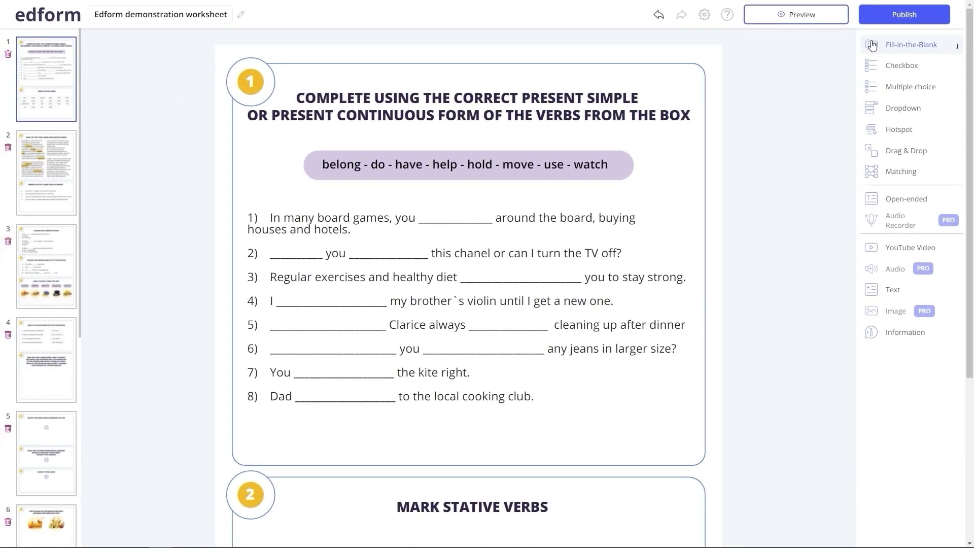
# - Place a narrowed fill-in-the-blank box on question 1's gap with the answer 'move'
pyautogui.moveTo(873, 46); pyautogui.dragTo(422, 208)
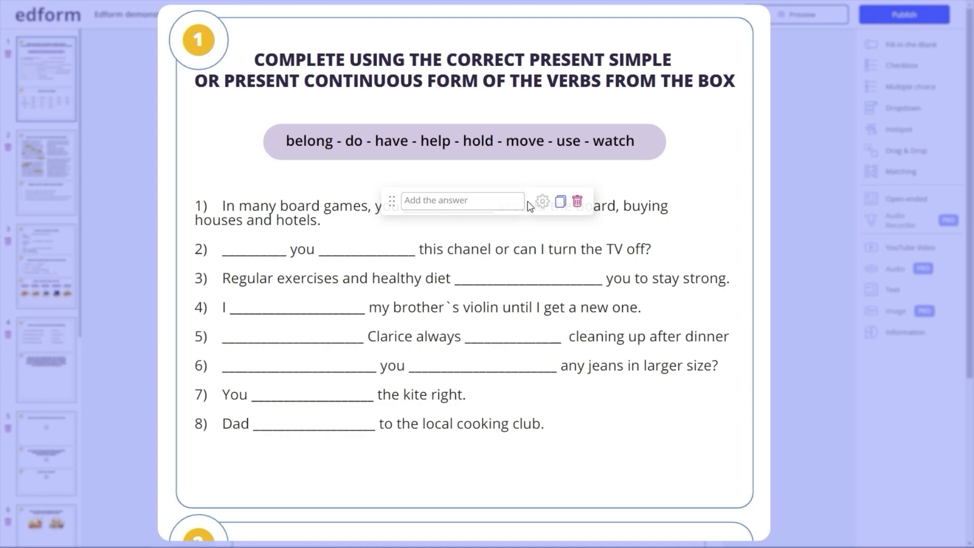
pyautogui.moveTo(525, 205); pyautogui.dragTo(497, 203)
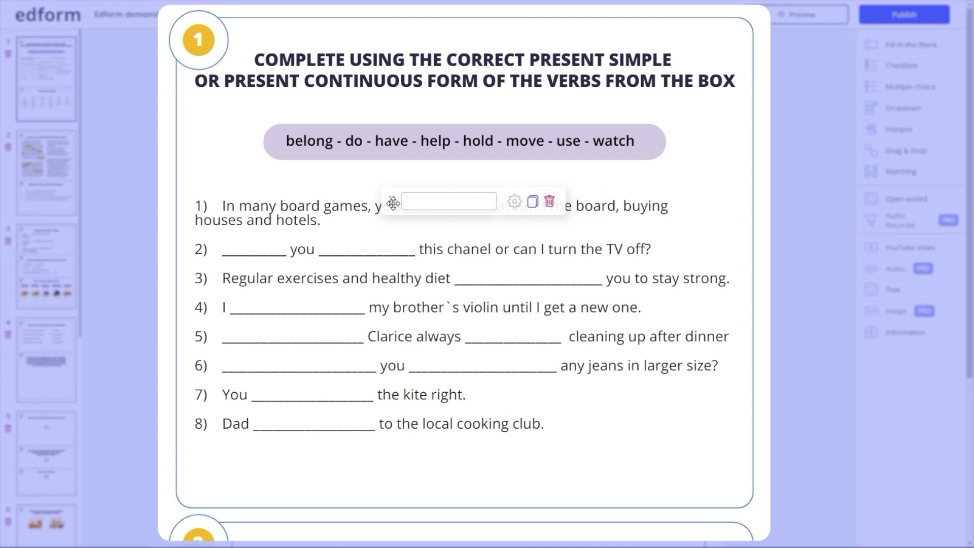
pyautogui.write('move')
# - Review the 'move' box's scoring and answer-type options, leaving a case-insensitive short answer with default points
pyautogui.click(514, 202)
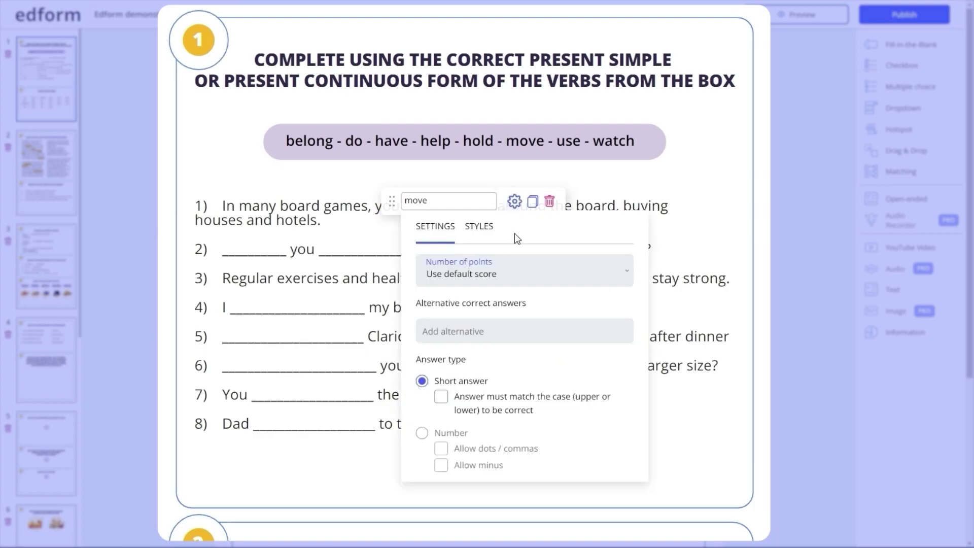
pyautogui.click(540, 271)
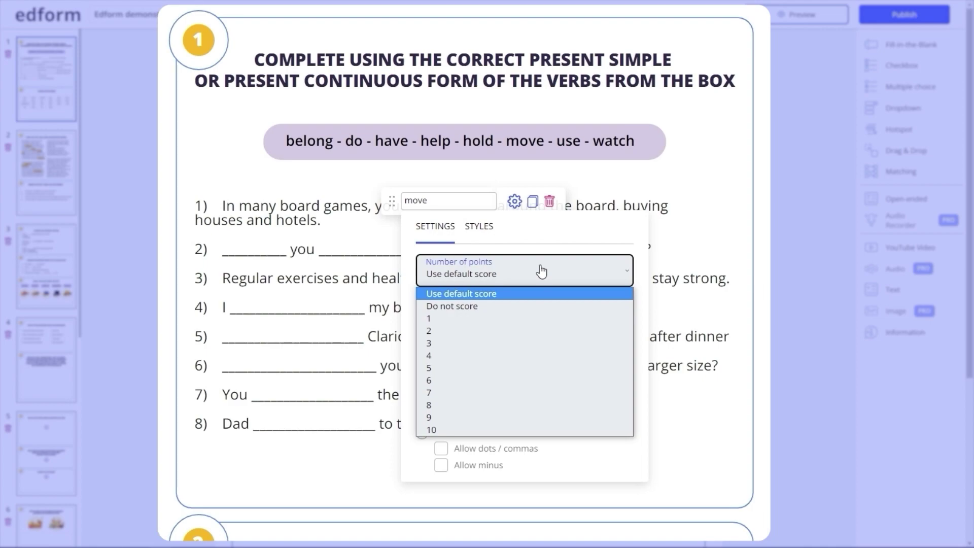
pyautogui.click(541, 271)
pyautogui.click(565, 330)
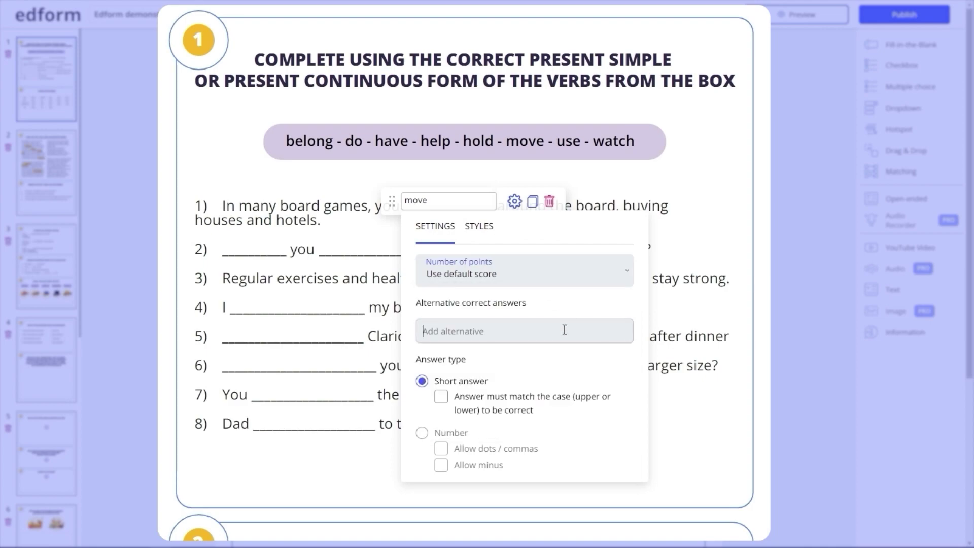
pyautogui.click(442, 398)
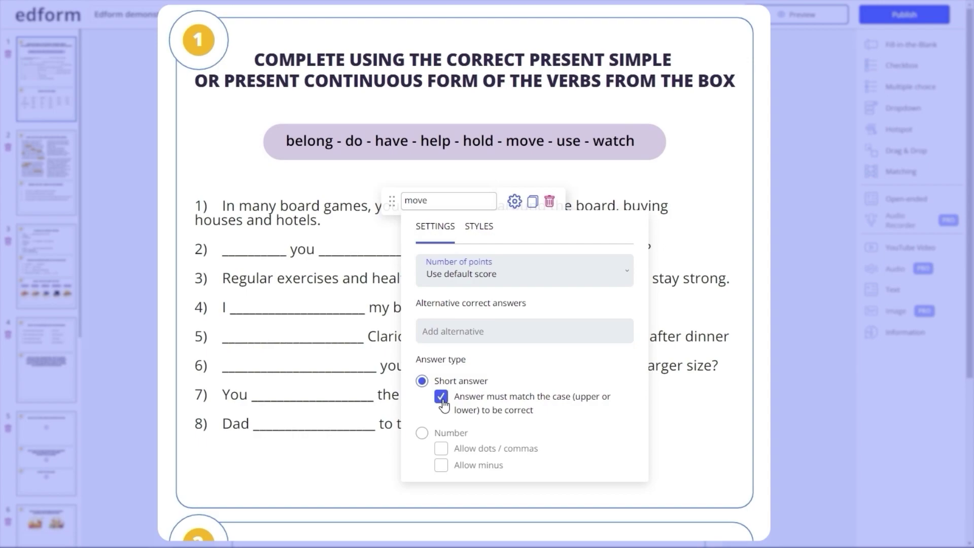
pyautogui.click(442, 397)
pyautogui.click(422, 433)
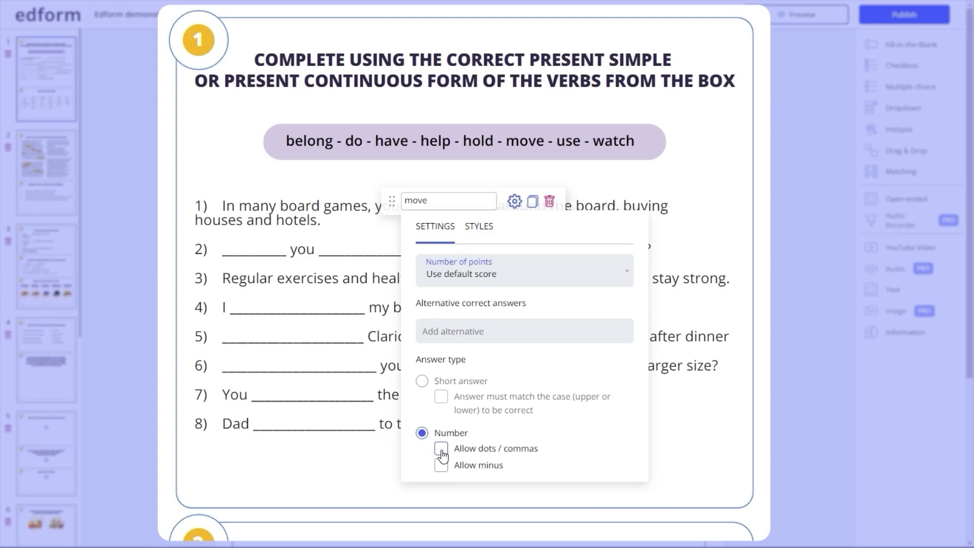
pyautogui.click(441, 449)
pyautogui.click(441, 451)
pyautogui.click(442, 464)
pyautogui.click(440, 463)
pyautogui.click(422, 382)
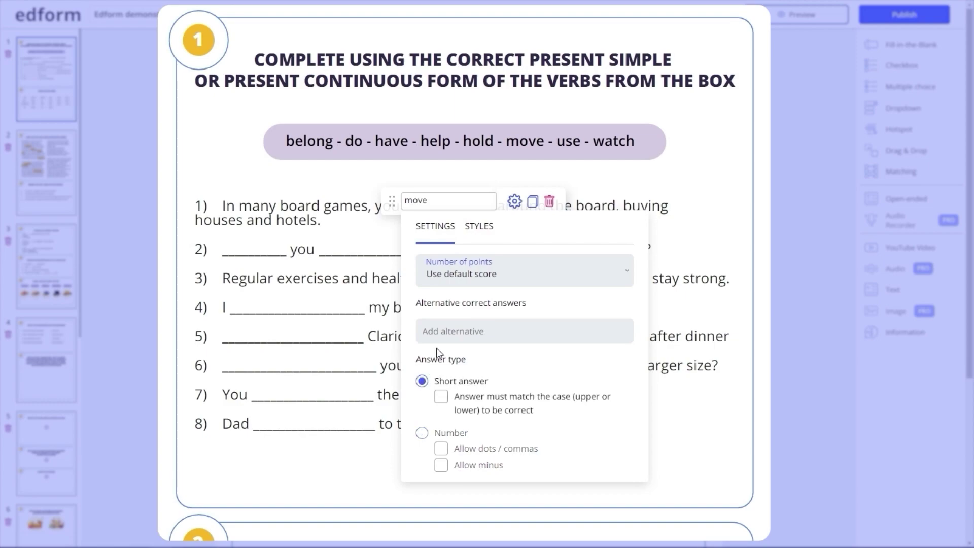
# - Check the answer box's text styles, keeping Open Sans size 14 with left-aligned text
pyautogui.click(478, 241)
pyautogui.click(561, 333)
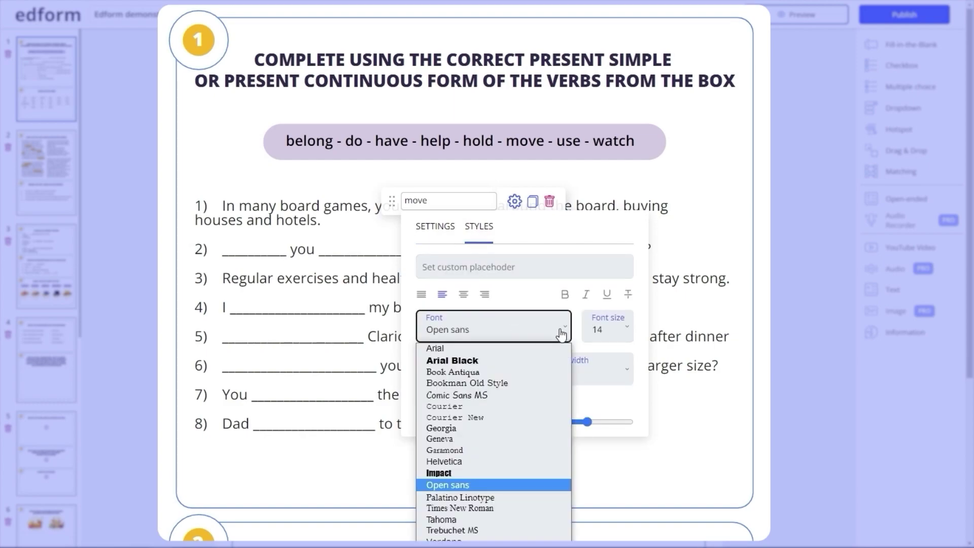
pyautogui.click(560, 333)
pyautogui.click(624, 333)
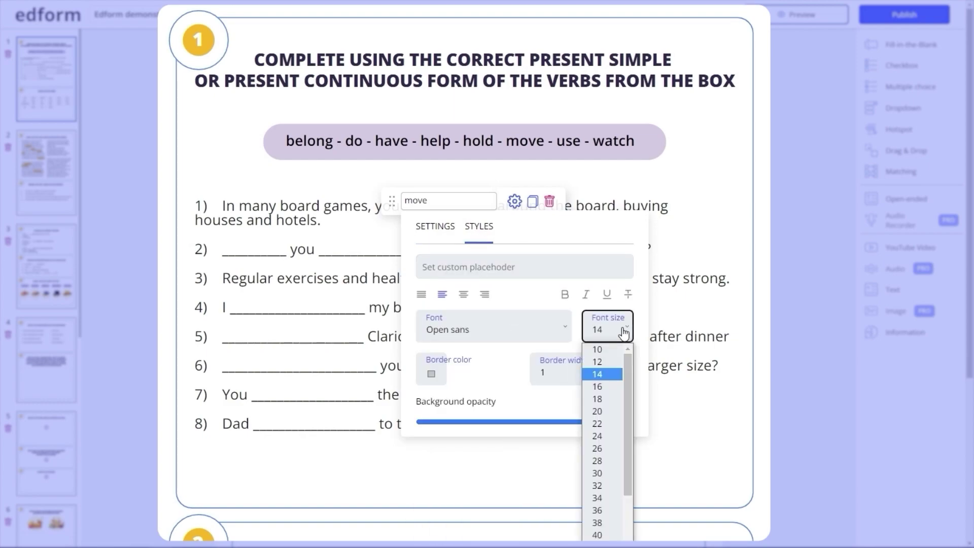
pyautogui.click(624, 333)
pyautogui.click(464, 294)
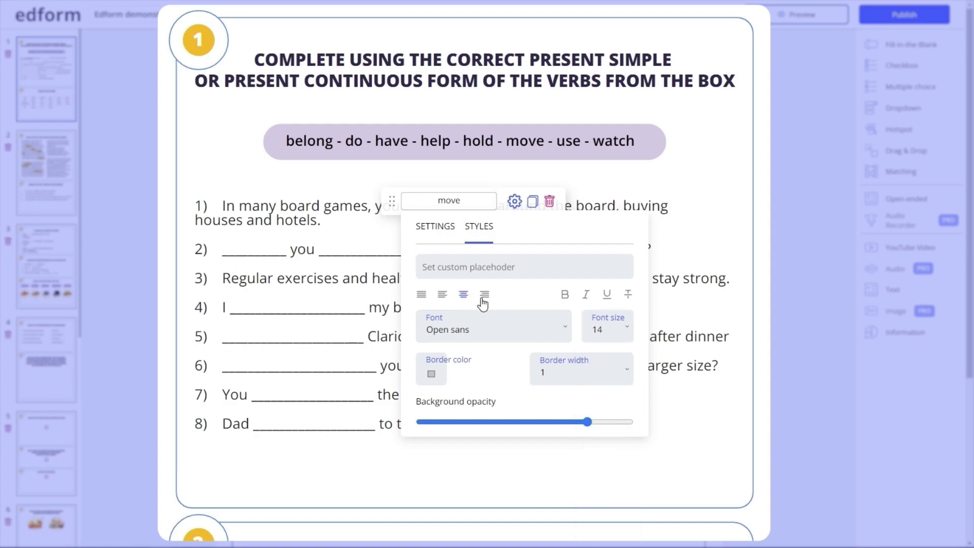
pyautogui.click(484, 294)
pyautogui.click(463, 294)
pyautogui.click(442, 294)
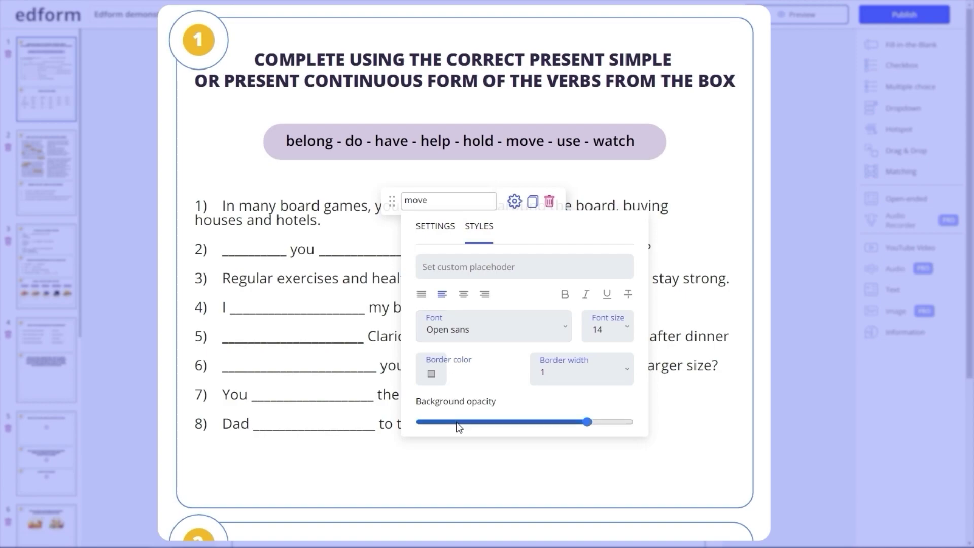
# - Give the box a width-4 muted blue border (76,129,164) and duplicate it
pyautogui.click(527, 378)
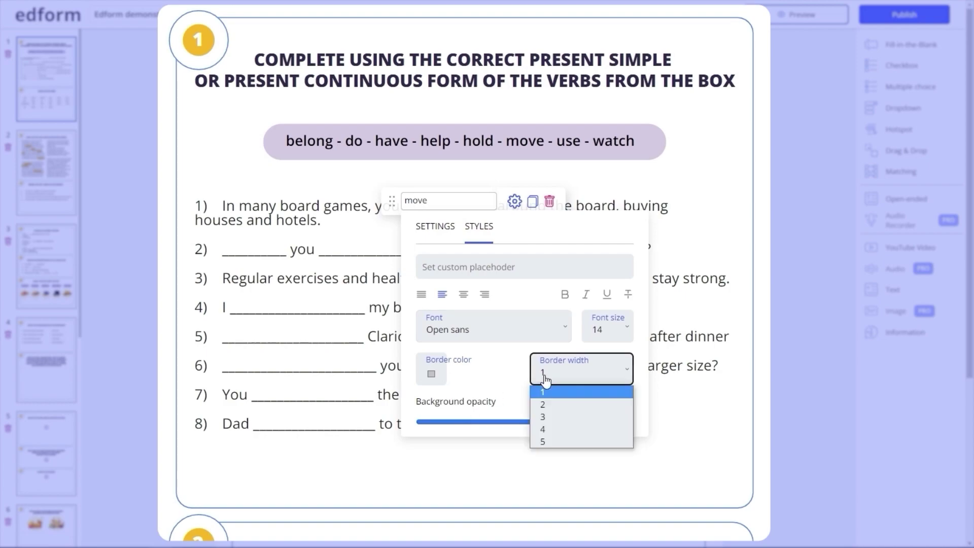
pyautogui.click(537, 422)
pyautogui.click(431, 373)
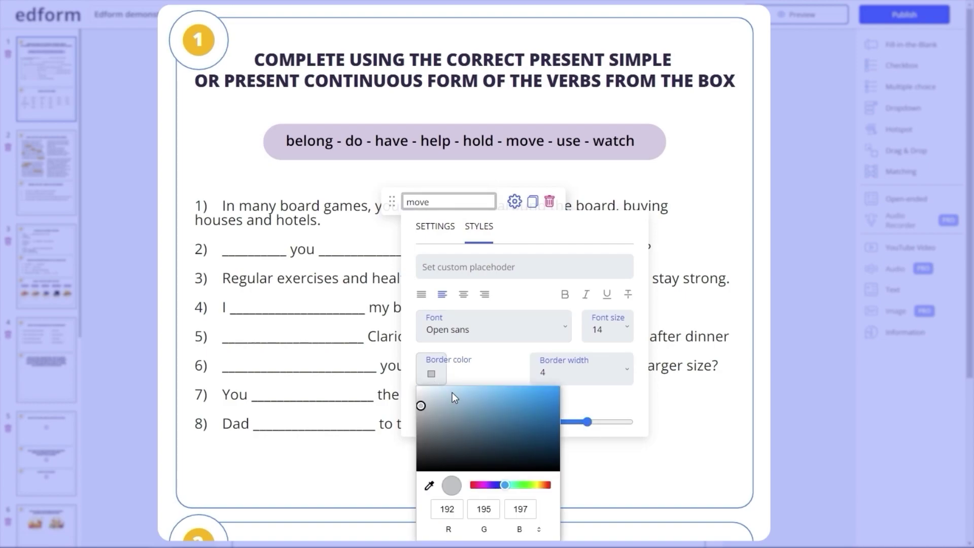
pyautogui.click(494, 416)
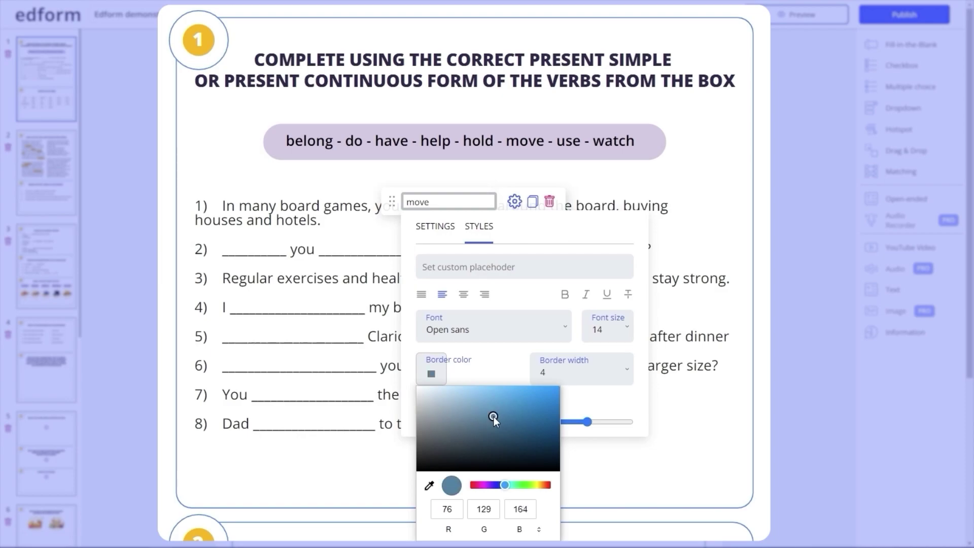
pyautogui.click(532, 203)
# - Move the copied box to sentence 2, narrow it, type 'Are', then delete it
pyautogui.moveTo(388, 227); pyautogui.dragTo(199, 250)
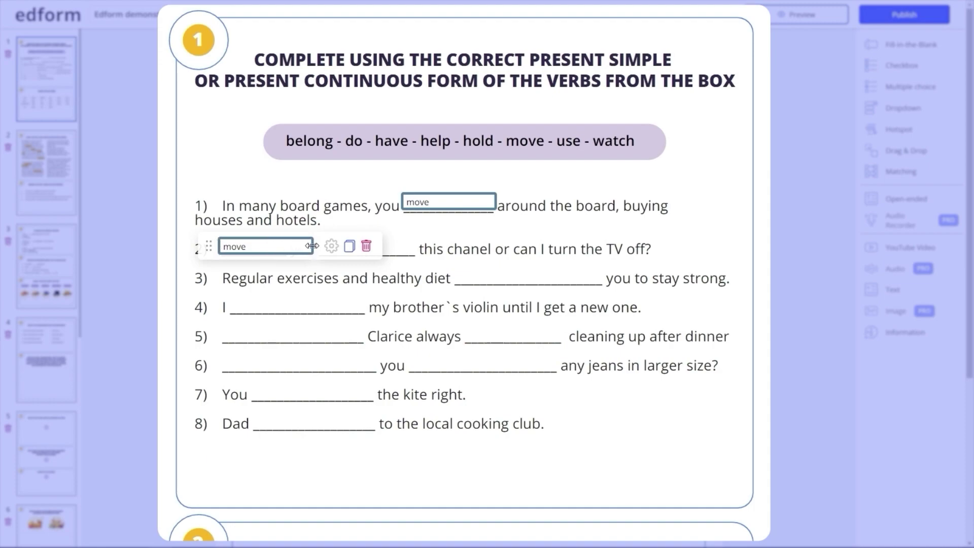
pyautogui.moveTo(312, 246); pyautogui.dragTo(225, 247)
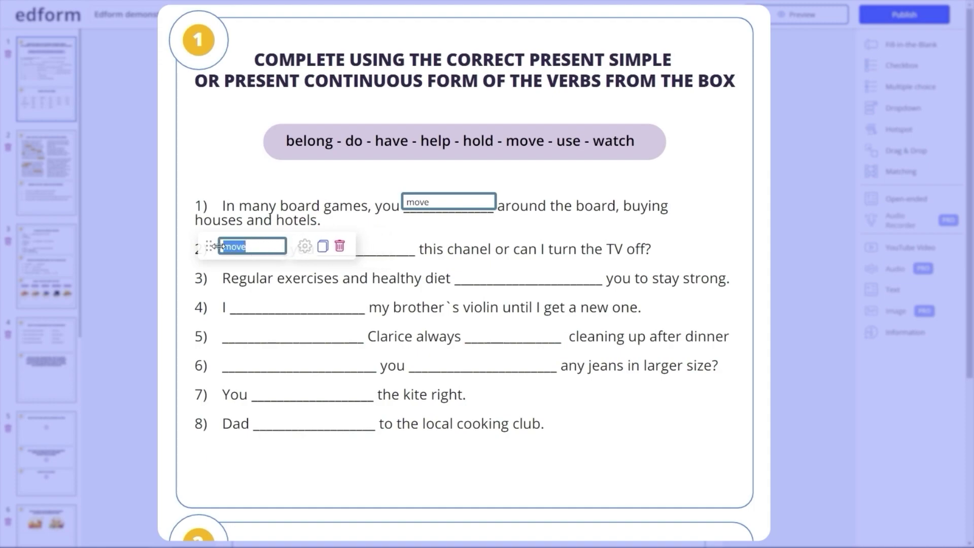
pyautogui.write('Are')
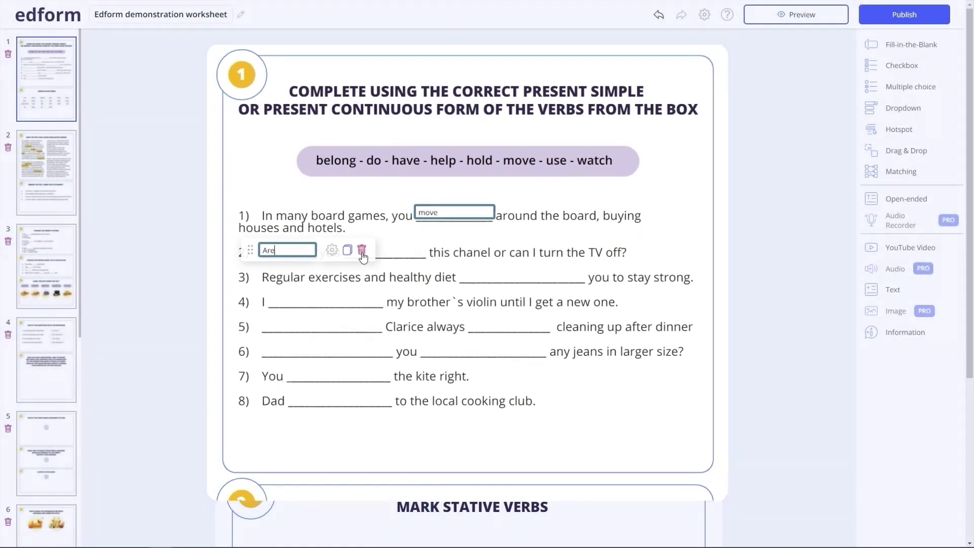
pyautogui.click(339, 250)
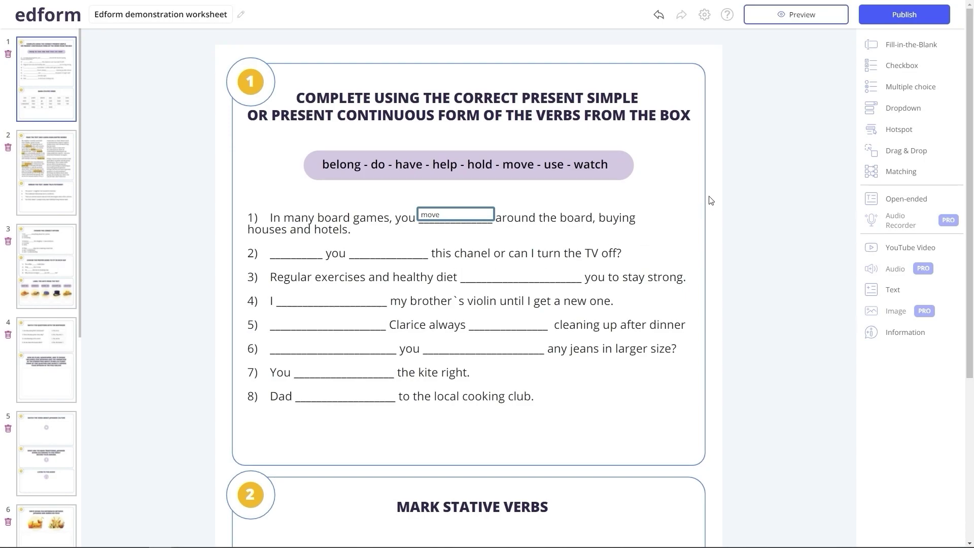
pyautogui.click(784, 20)
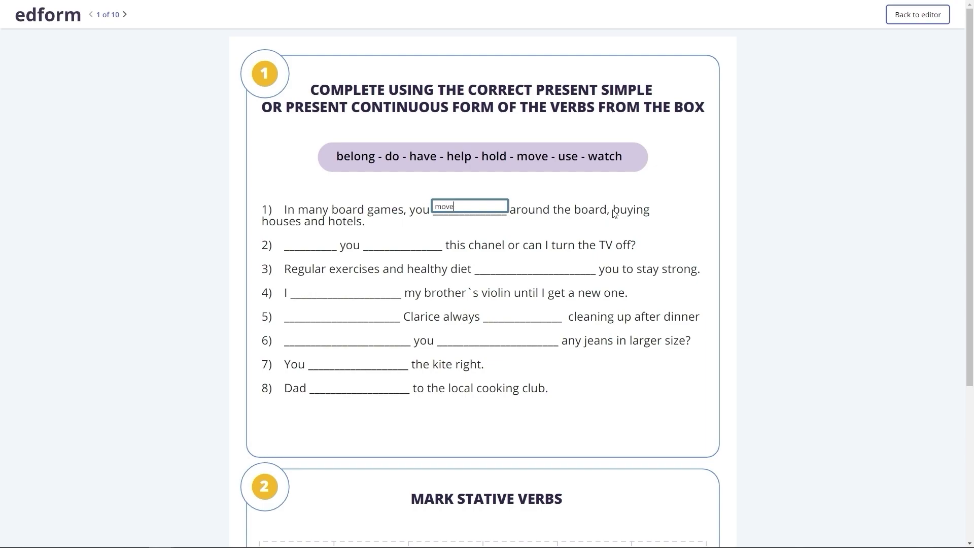
pyautogui.click(943, 26)
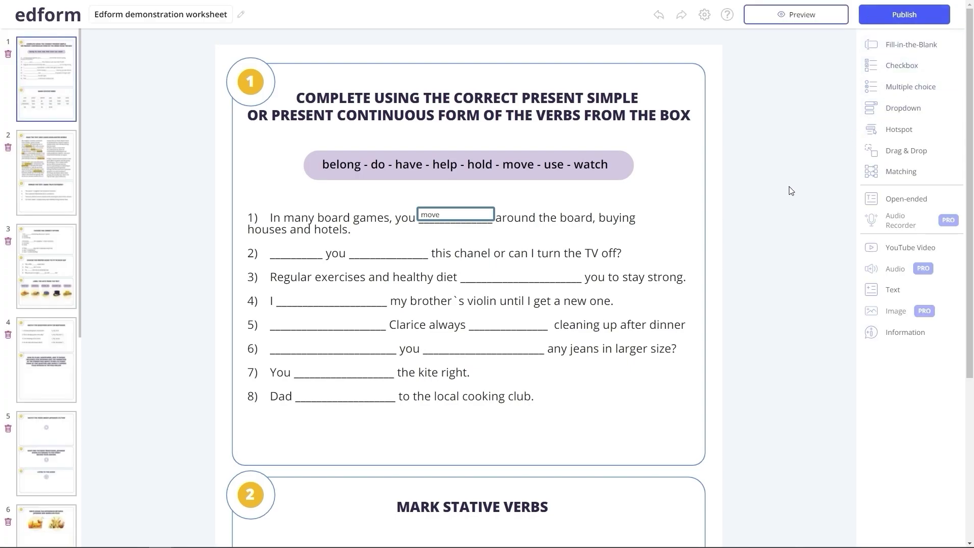
# - On page 2, add a checkbox question beside section 4 with 4 choices, one column, default score
pyautogui.click(72, 207)
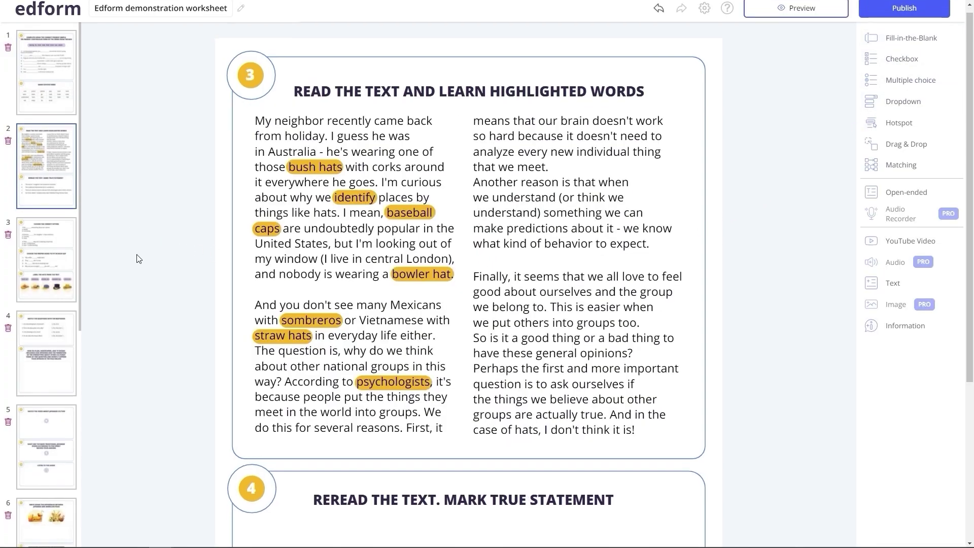
pyautogui.scroll(-3, 137, 262)
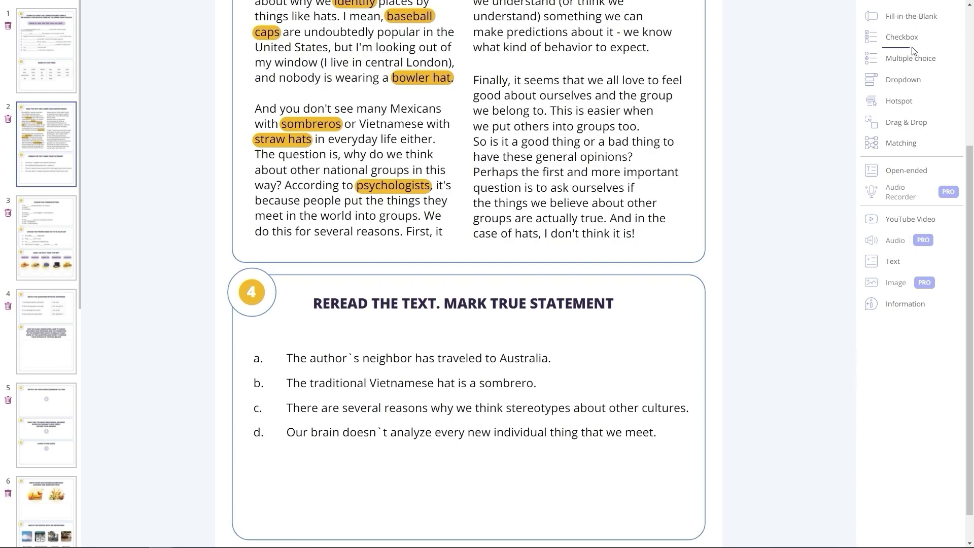
pyautogui.moveTo(913, 39); pyautogui.dragTo(265, 404)
pyautogui.click(299, 406)
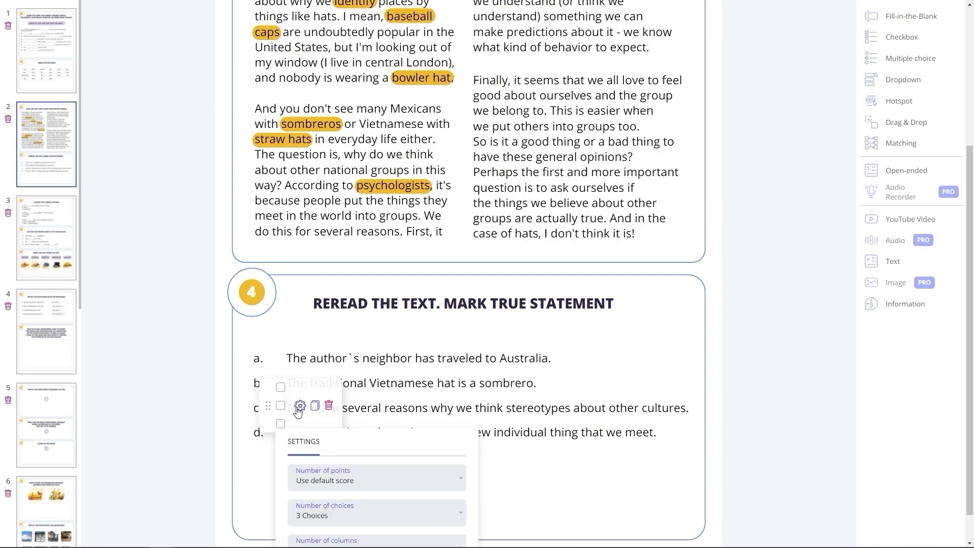
pyautogui.click(393, 441)
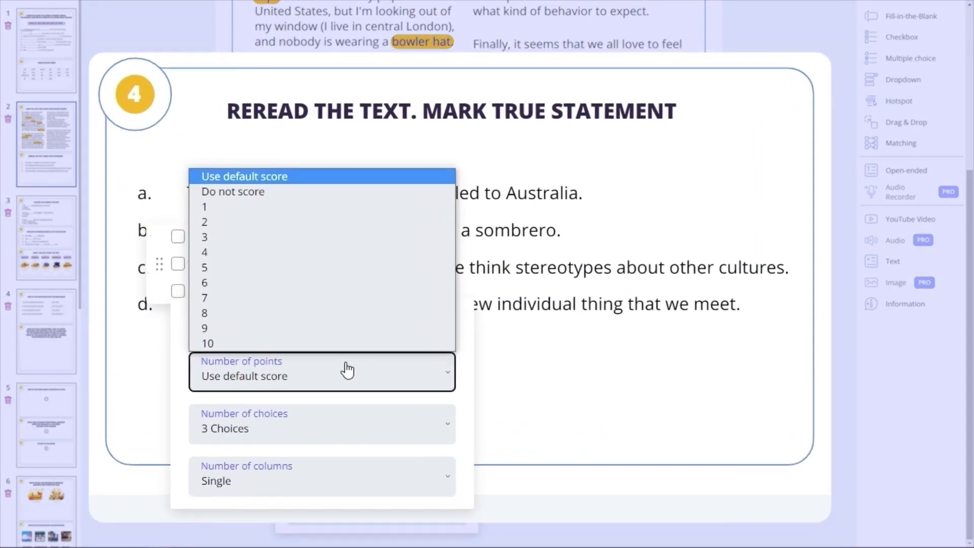
pyautogui.click(343, 363)
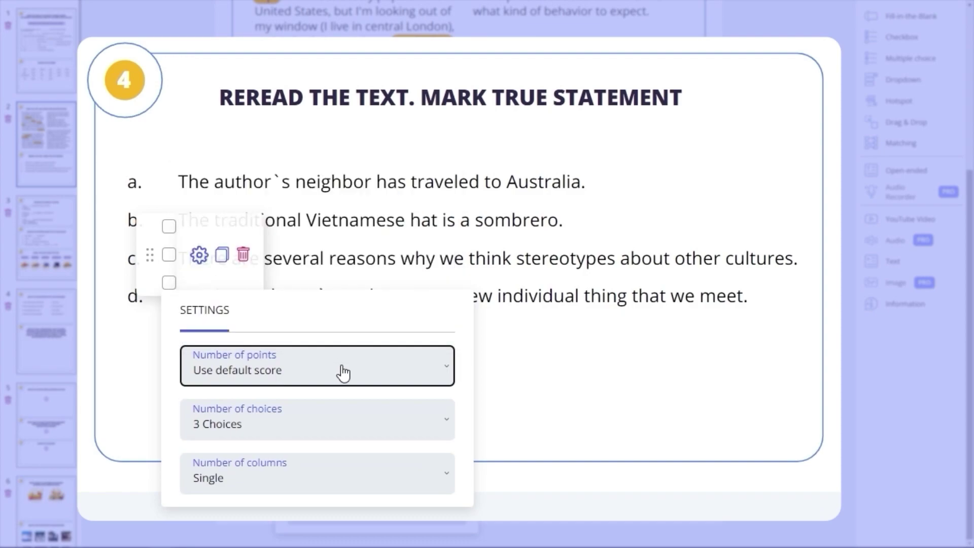
pyautogui.click(343, 414)
pyautogui.click(309, 349)
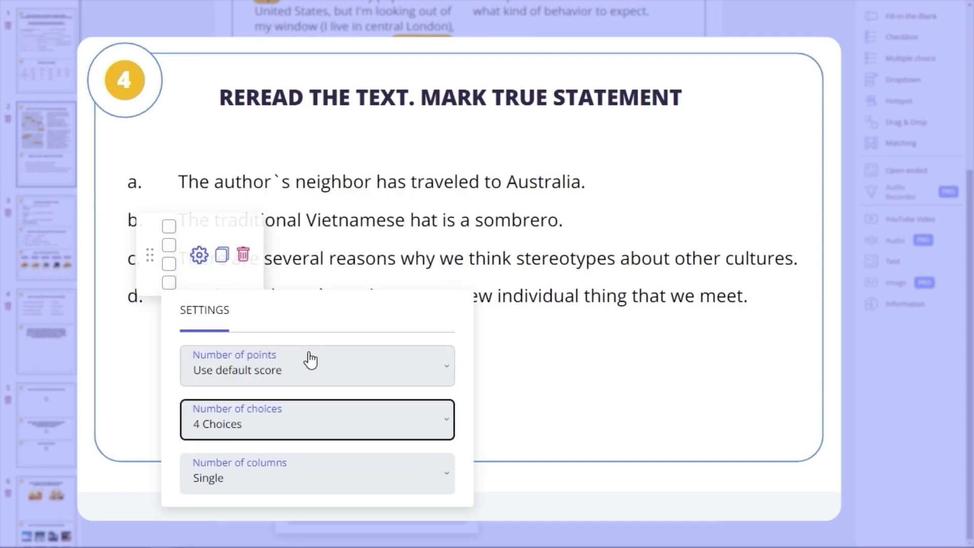
pyautogui.click(329, 472)
pyautogui.click(328, 476)
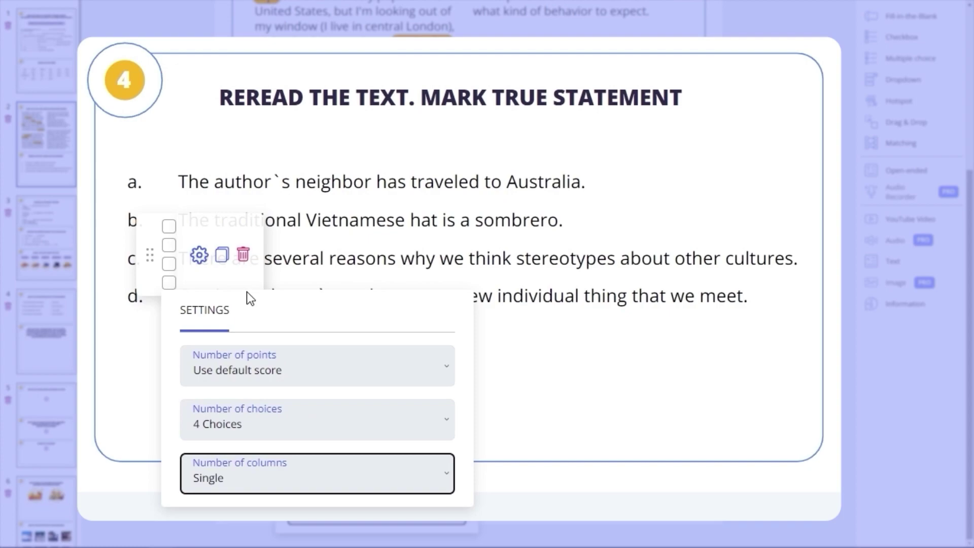
pyautogui.click(173, 214)
# - Align the checkboxes with statements a–d and mark d, c and a as true
pyautogui.moveTo(161, 220); pyautogui.dragTo(148, 169)
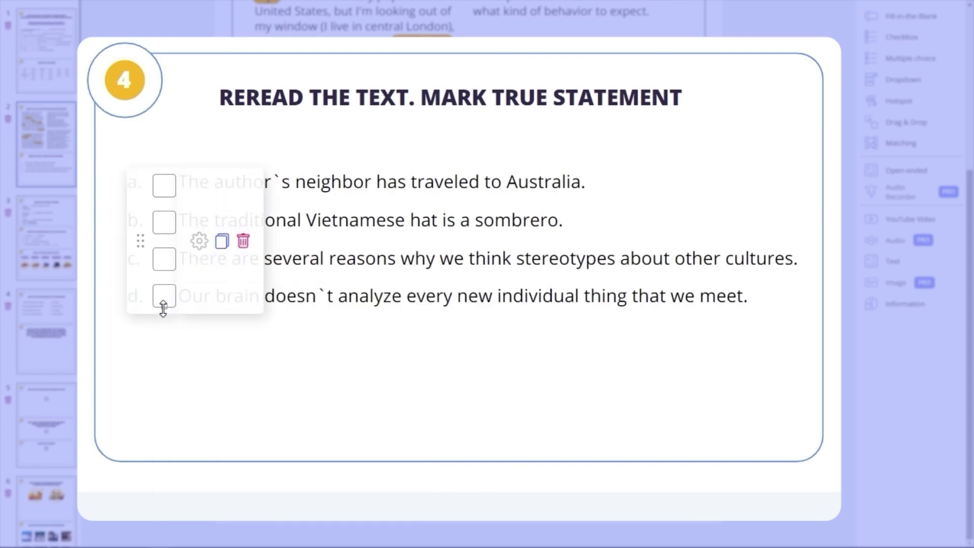
pyautogui.click(161, 298)
pyautogui.click(159, 261)
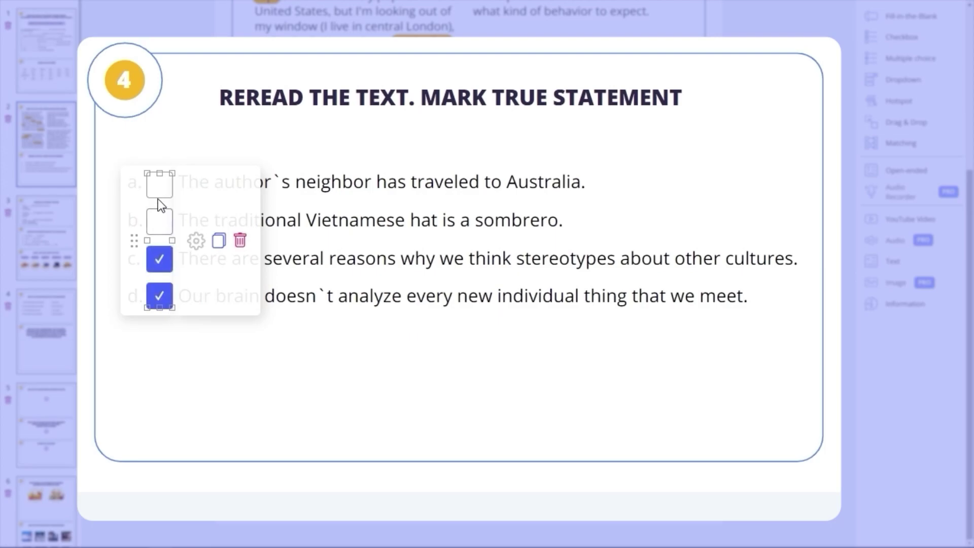
pyautogui.click(159, 185)
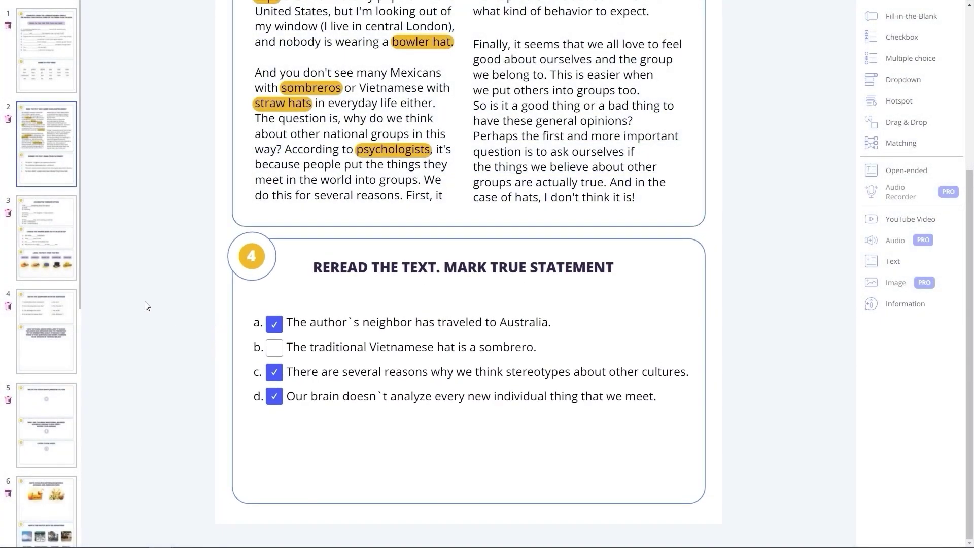
# - On page 3, add a multiple-choice answer to question 1 with option a correct, copying it to questions 2 and 3
pyautogui.click(61, 260)
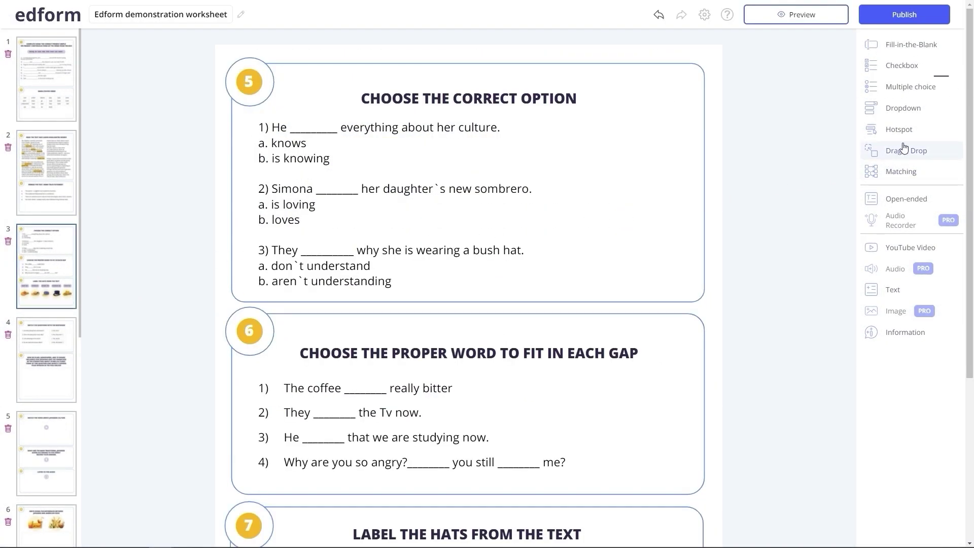
pyautogui.moveTo(913, 91); pyautogui.dragTo(235, 151)
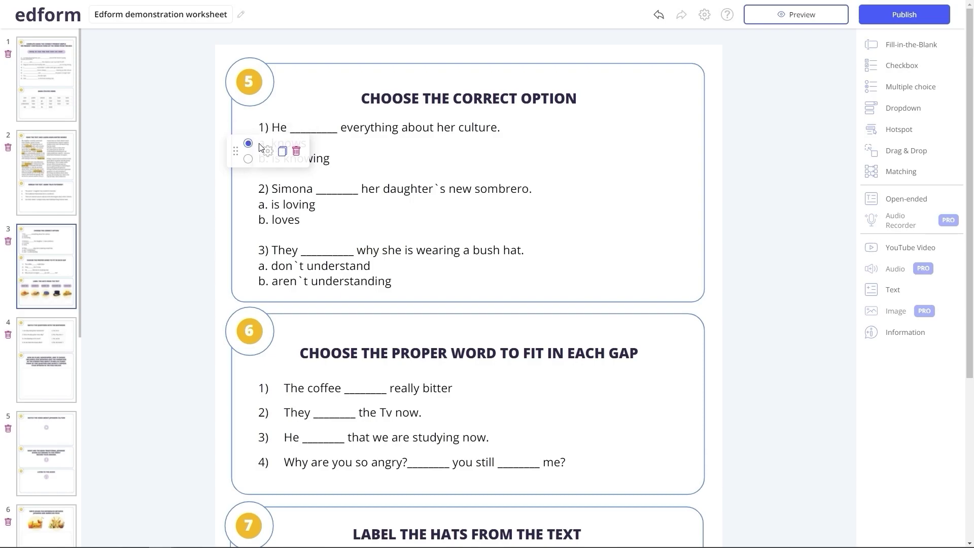
pyautogui.click(268, 151)
pyautogui.click(271, 155)
pyautogui.moveTo(235, 179); pyautogui.dragTo(238, 276)
pyautogui.click(283, 213)
# - Place a narrowed dropdown in section 6's first gap with options 'tastes' and 'is tasting'
pyautogui.scroll(-2, 238, 275)
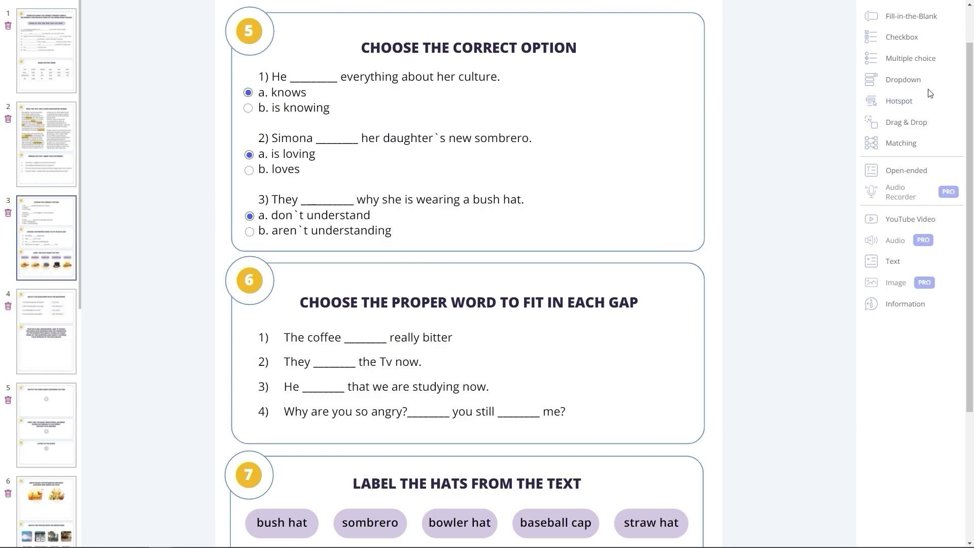
pyautogui.moveTo(929, 90); pyautogui.dragTo(378, 339)
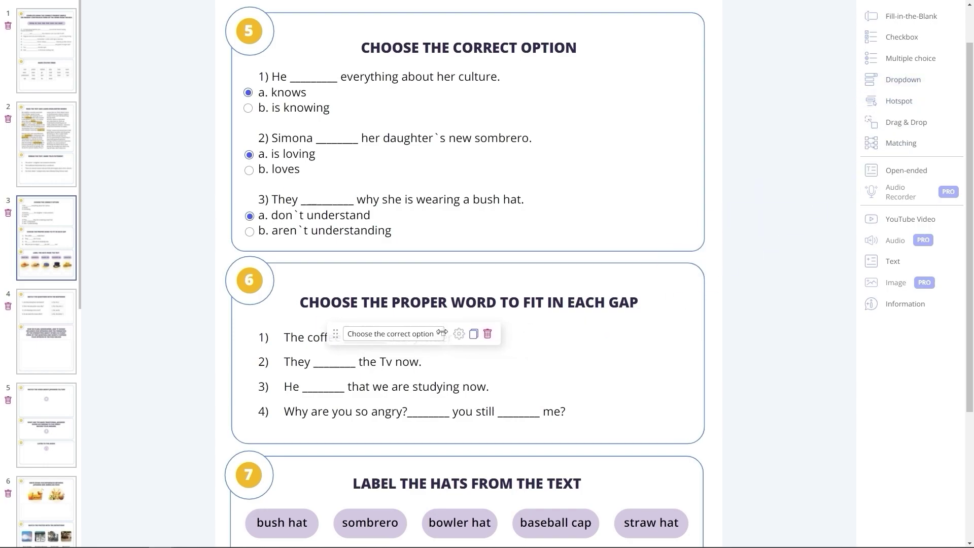
pyautogui.moveTo(443, 334); pyautogui.dragTo(388, 334)
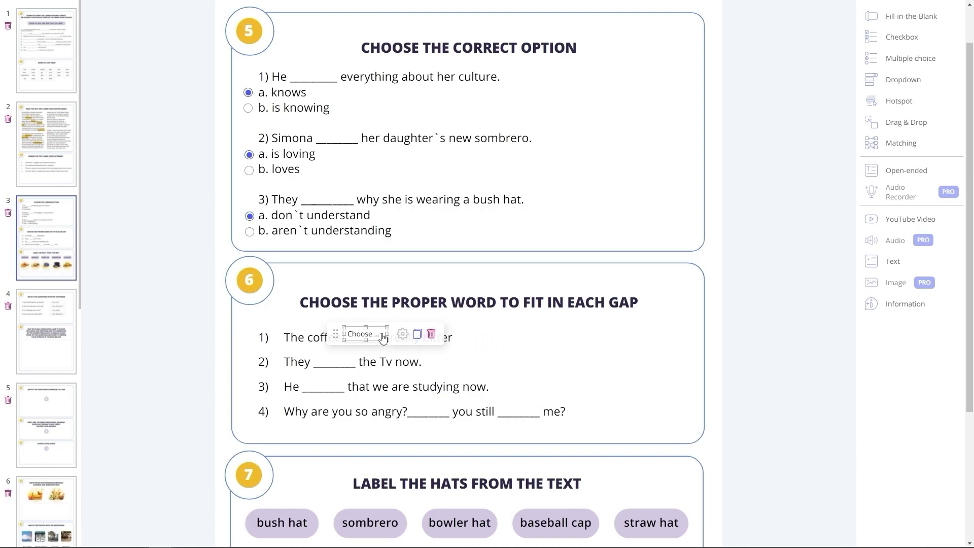
pyautogui.click(383, 339)
pyautogui.click(386, 358)
pyautogui.write('tastes')
pyautogui.click(383, 386)
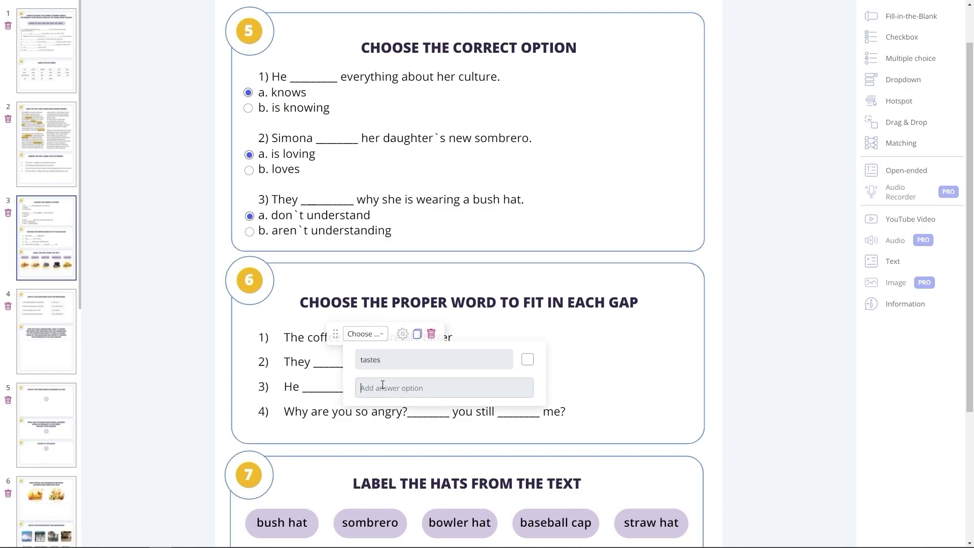
pyautogui.write('is tasting')
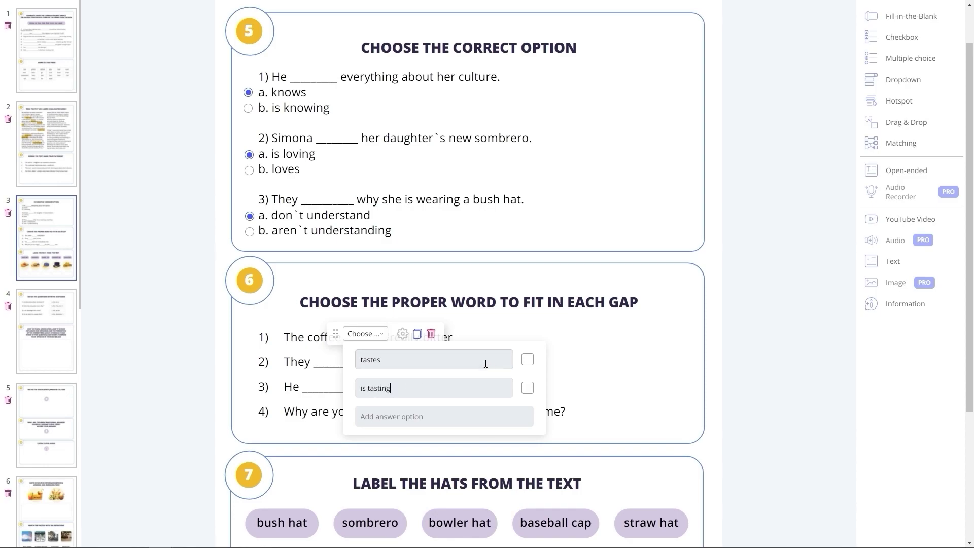
# - Mark 'tastes' as the dropdown's correct answer and finish editing it
pyautogui.click(527, 362)
pyautogui.click(403, 335)
pyautogui.click(407, 355)
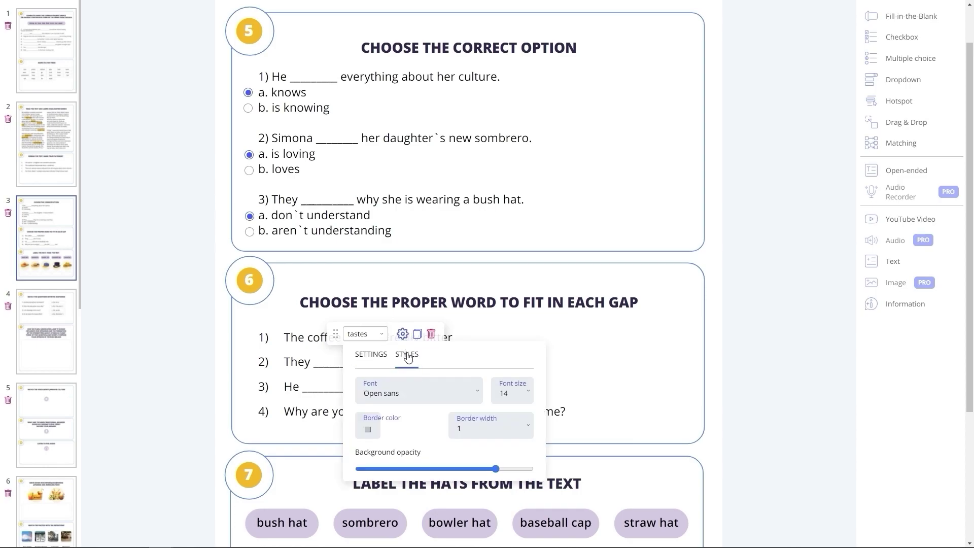
pyautogui.click(490, 338)
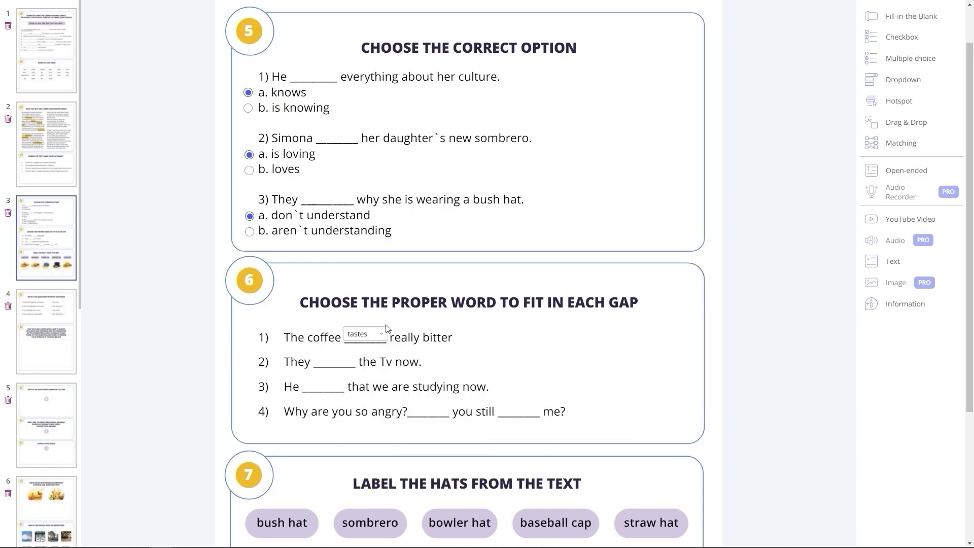
# - On page 1, place a hotspot over 'love' in the stative verbs table, marked to be clicked
pyautogui.click(55, 76)
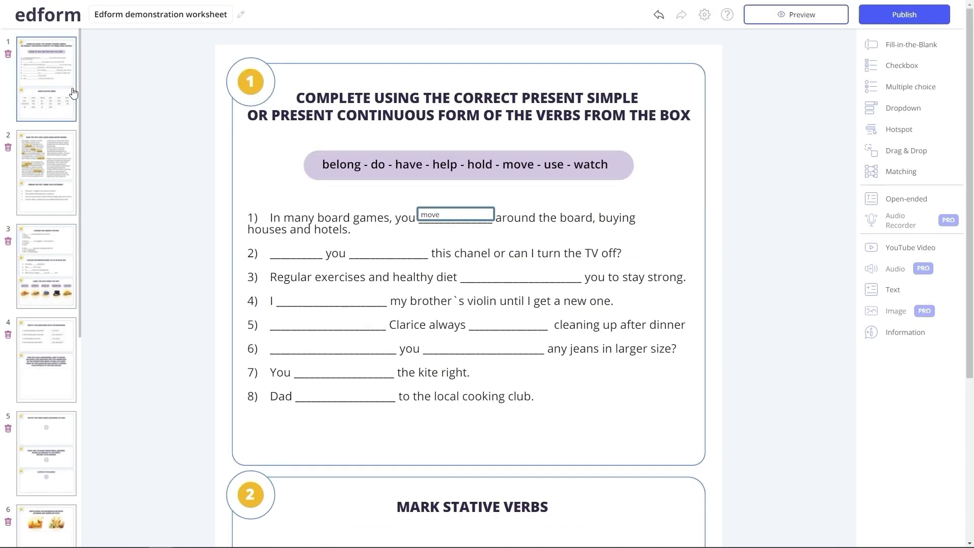
pyautogui.scroll(-5, 148, 143)
pyautogui.scroll(-1, 163, 180)
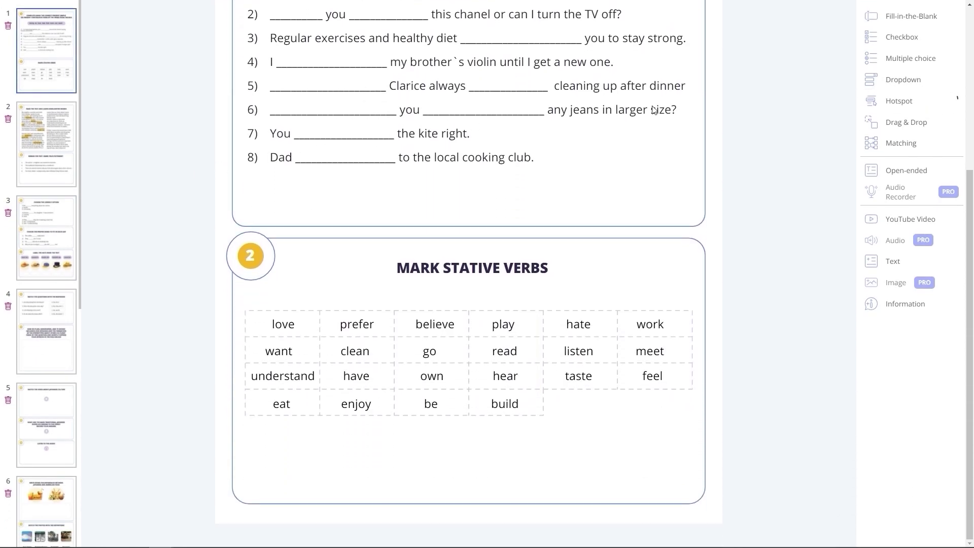
pyautogui.moveTo(893, 108); pyautogui.dragTo(251, 316)
pyautogui.moveTo(309, 367); pyautogui.dragTo(315, 332)
pyautogui.click(261, 330)
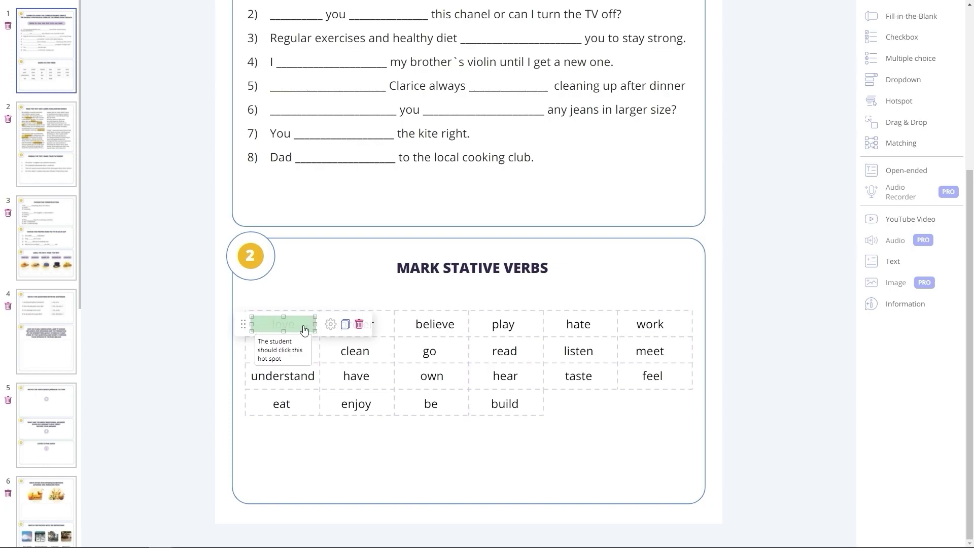
# - Duplicate the hotspot onto 'want' and mark it to be left unclicked
pyautogui.click(345, 325)
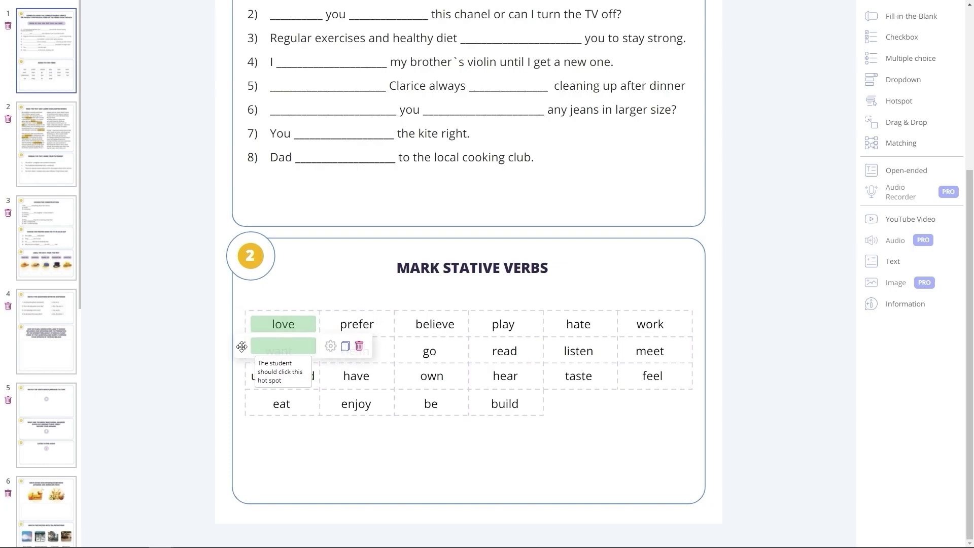
pyautogui.moveTo(242, 347); pyautogui.dragTo(241, 352)
pyautogui.click(258, 352)
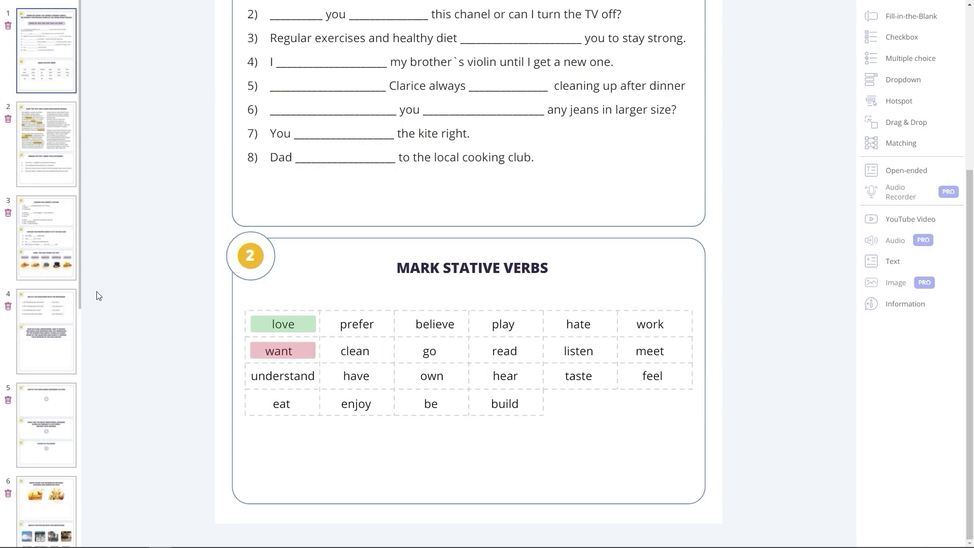
# - On page 3, make 'bush hat' a draggable label whose drop zone is the last answer slot
pyautogui.click(59, 264)
pyautogui.scroll(-4, 121, 281)
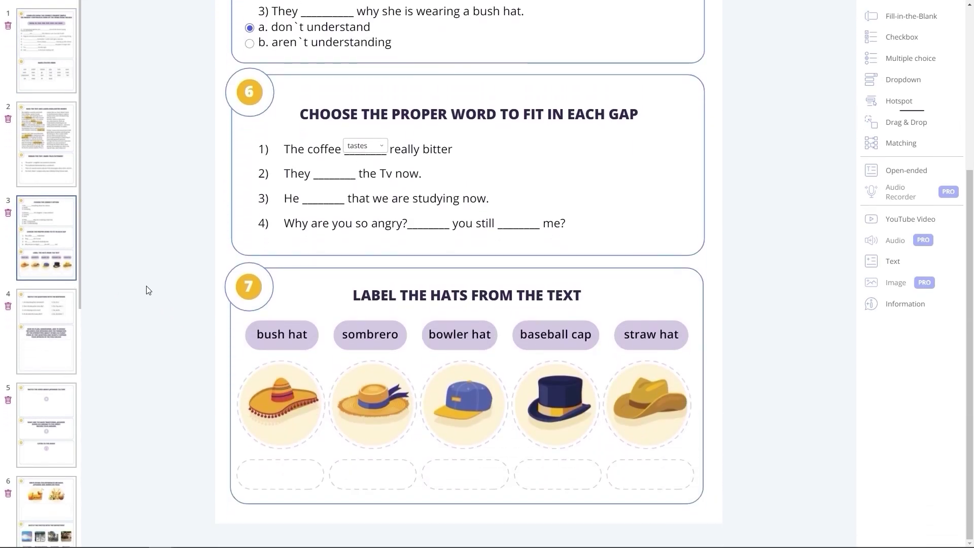
pyautogui.moveTo(899, 128); pyautogui.dragTo(280, 324)
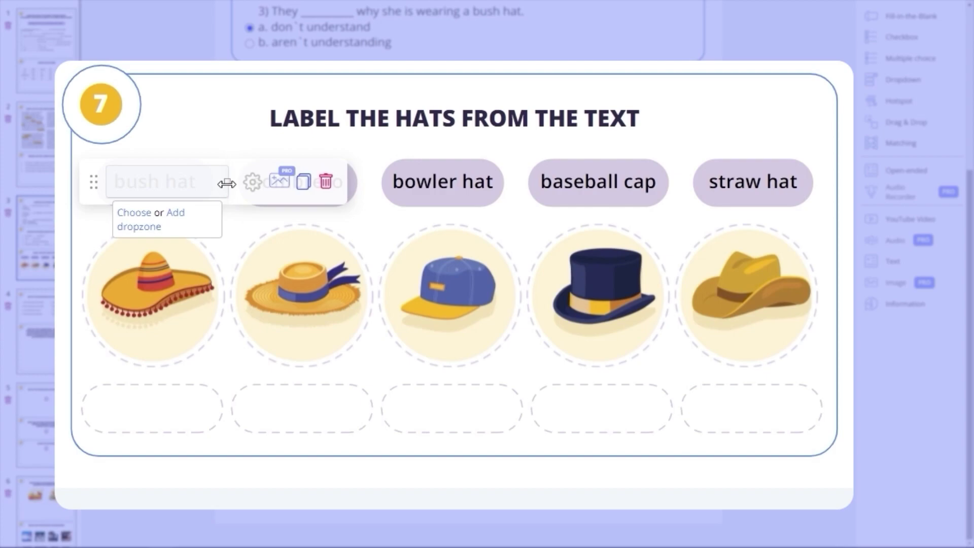
pyautogui.moveTo(227, 184); pyautogui.dragTo(205, 186)
pyautogui.click(184, 222)
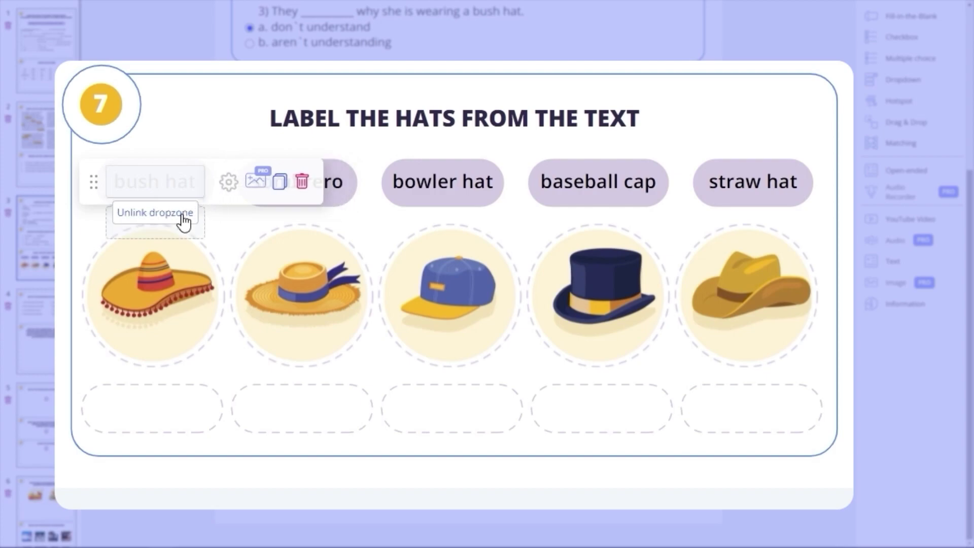
pyautogui.moveTo(96, 229); pyautogui.dragTo(701, 417)
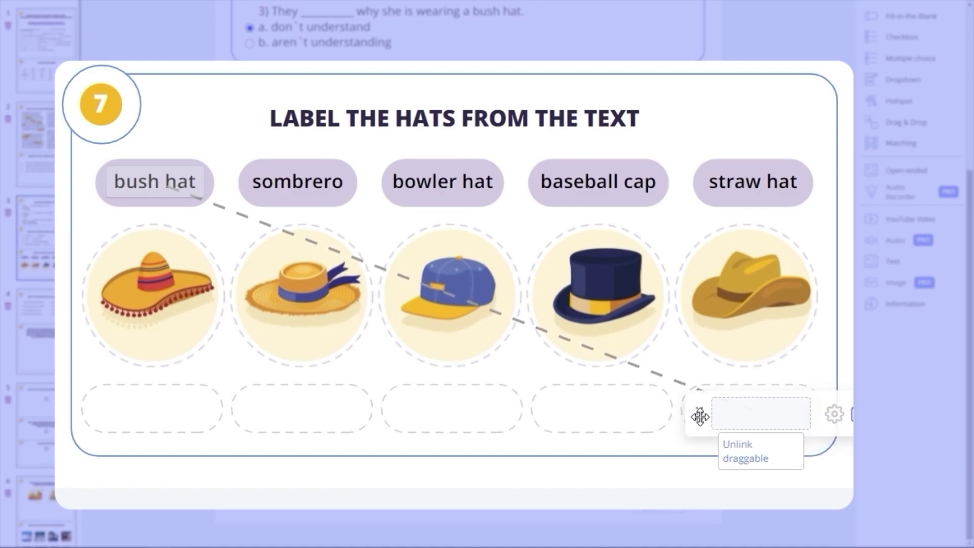
# - Duplicate it over 'sombrero' and place its drop zone in the first answer slot
pyautogui.moveTo(191, 179)
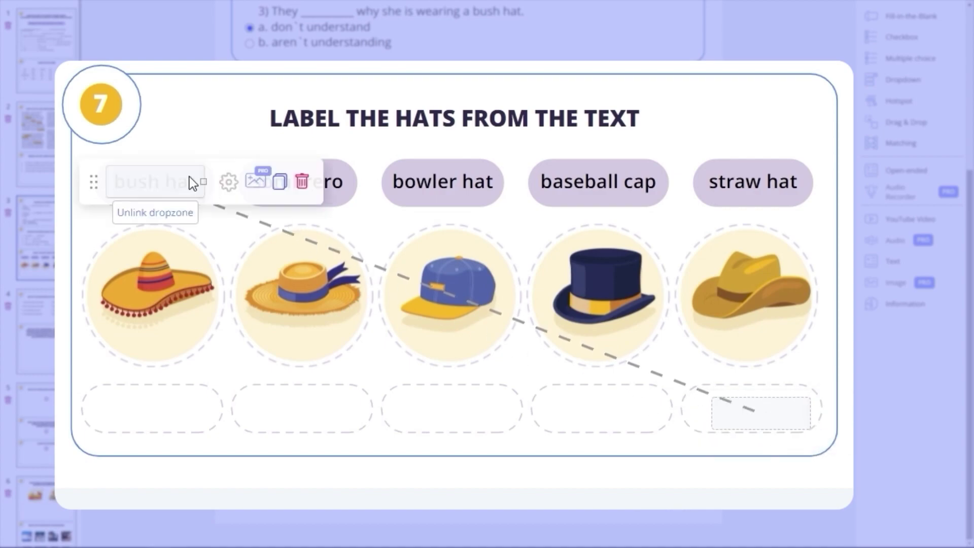
pyautogui.click(280, 182)
pyautogui.moveTo(94, 228); pyautogui.dragTo(238, 192)
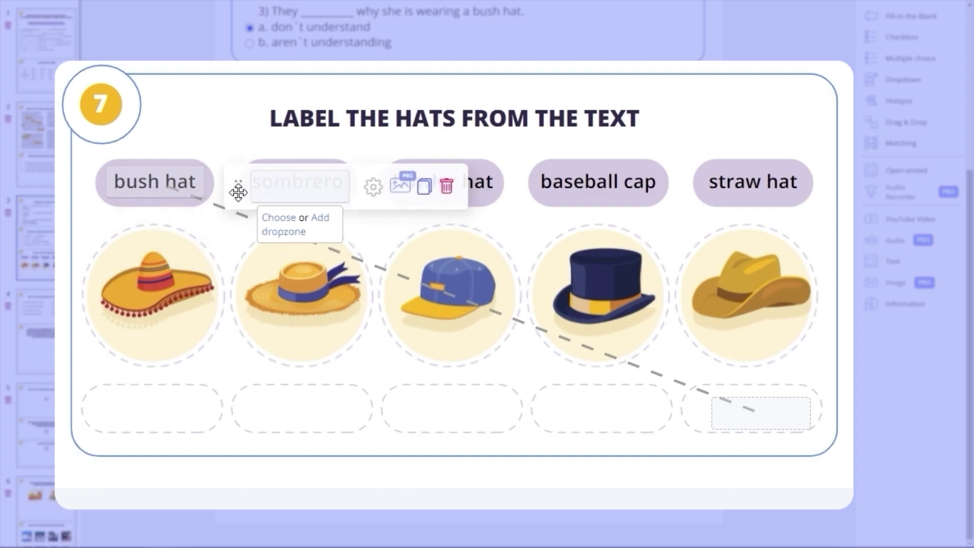
pyautogui.click(322, 219)
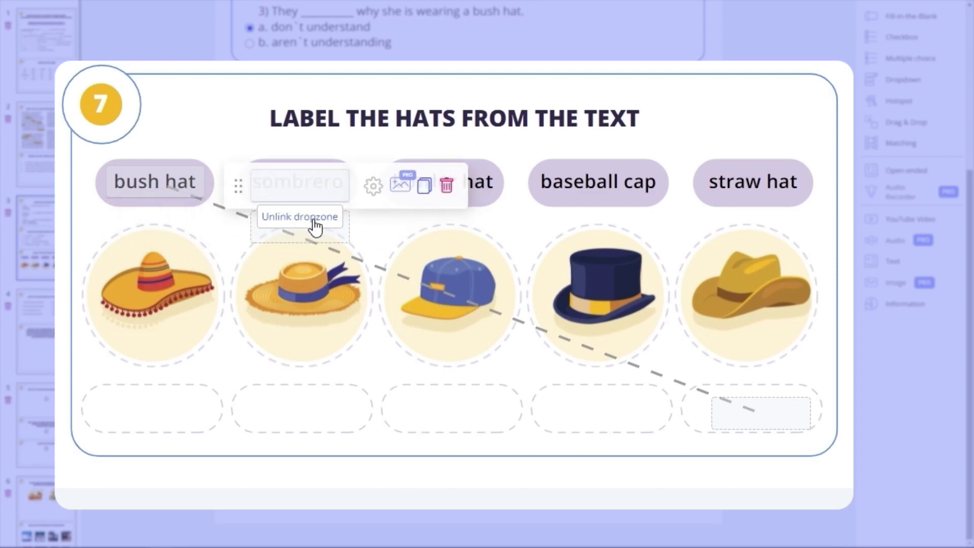
pyautogui.moveTo(240, 229); pyautogui.dragTo(89, 407)
pyautogui.click(289, 197)
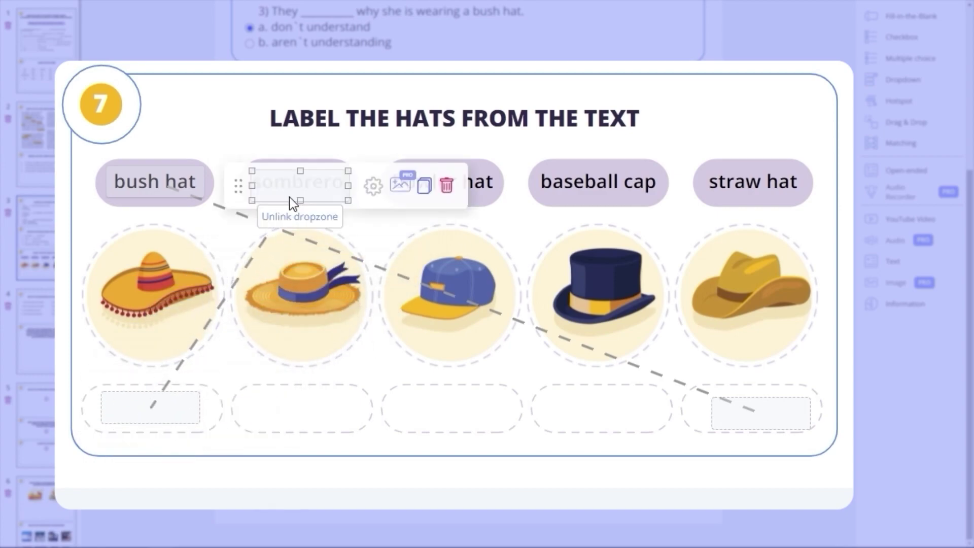
# - Set the sombrero answer zone to score 5 points
pyautogui.click(373, 187)
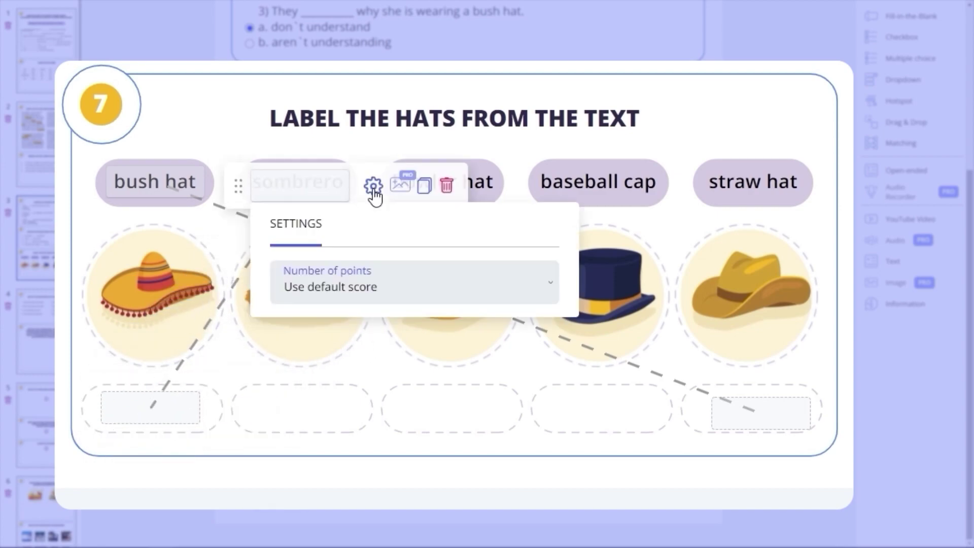
pyautogui.click(538, 293)
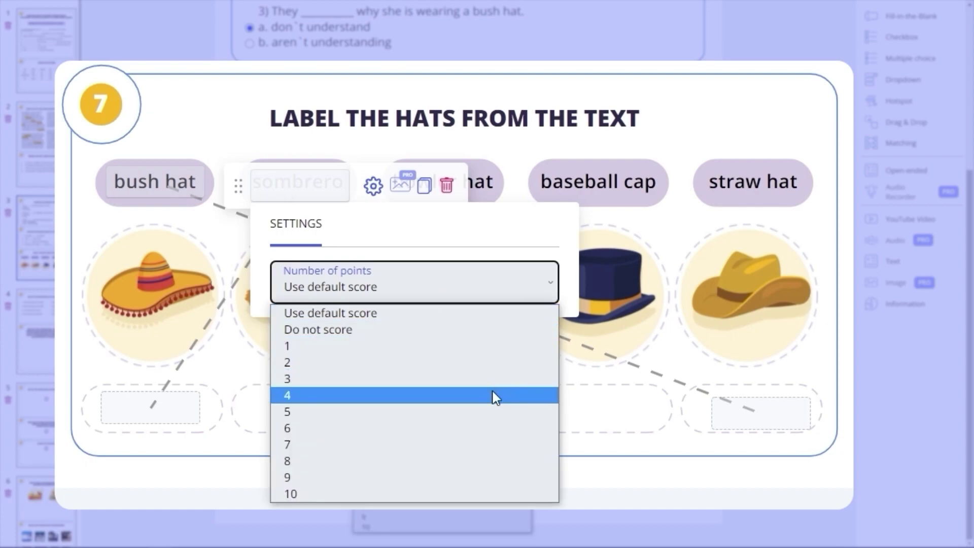
pyautogui.click(493, 409)
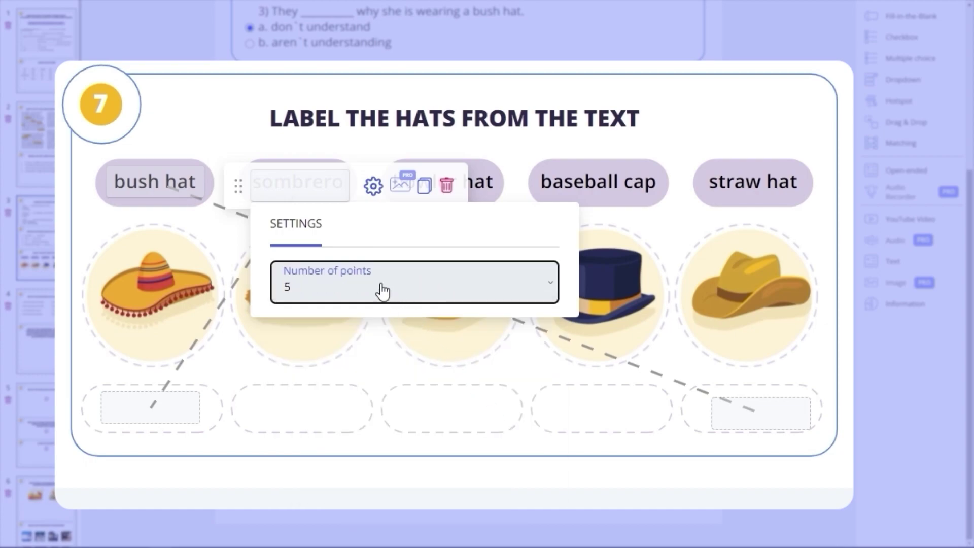
# - Set the bush hat answer zone to score 5 points as well
pyautogui.click(182, 180)
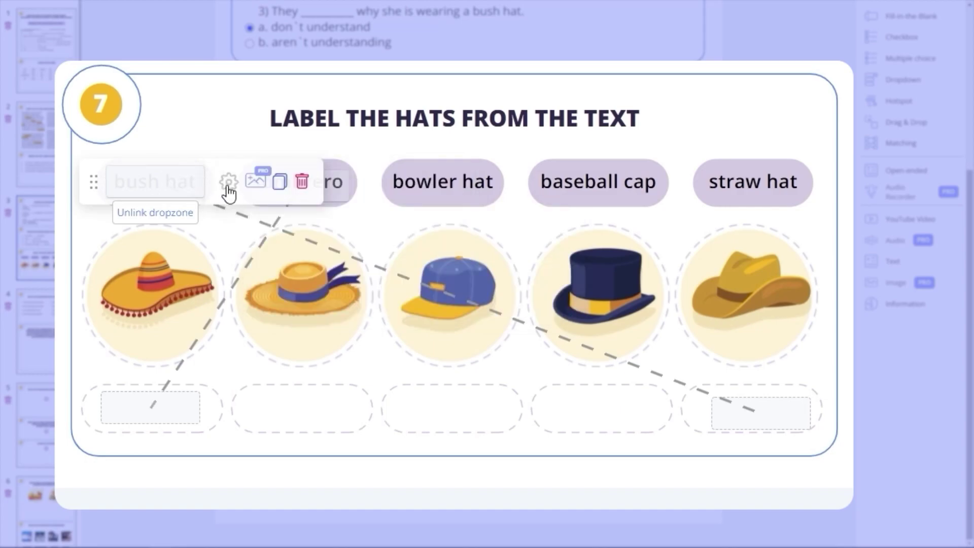
pyautogui.click(228, 182)
pyautogui.click(269, 283)
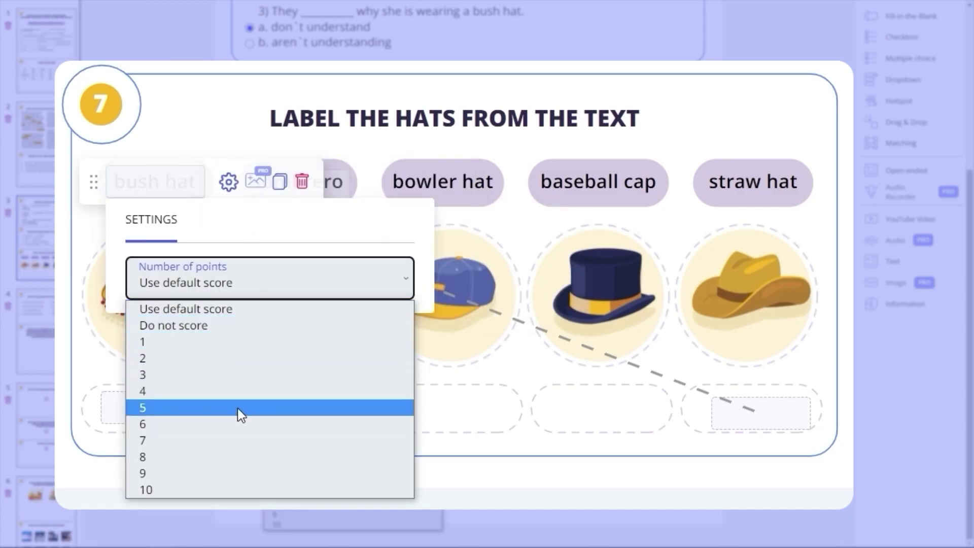
pyautogui.click(238, 408)
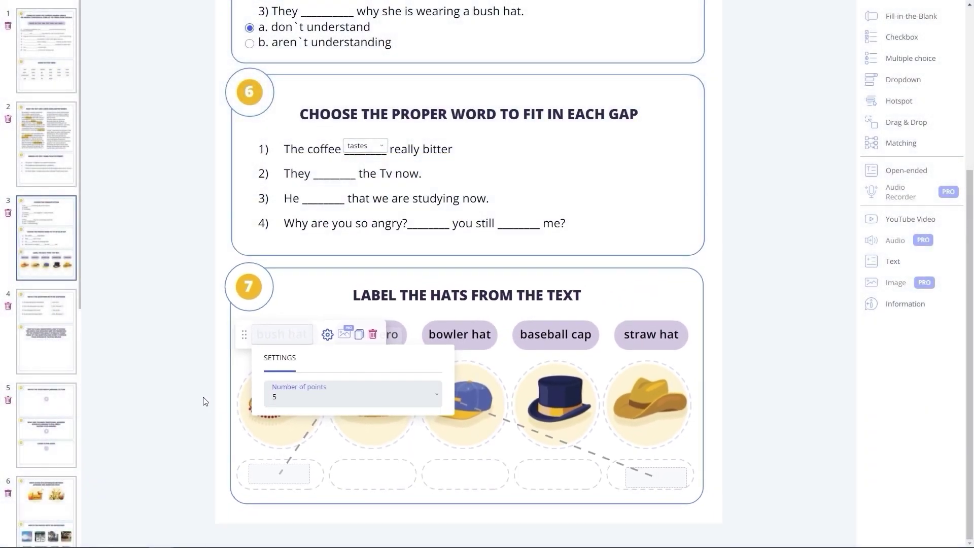
pyautogui.click(204, 401)
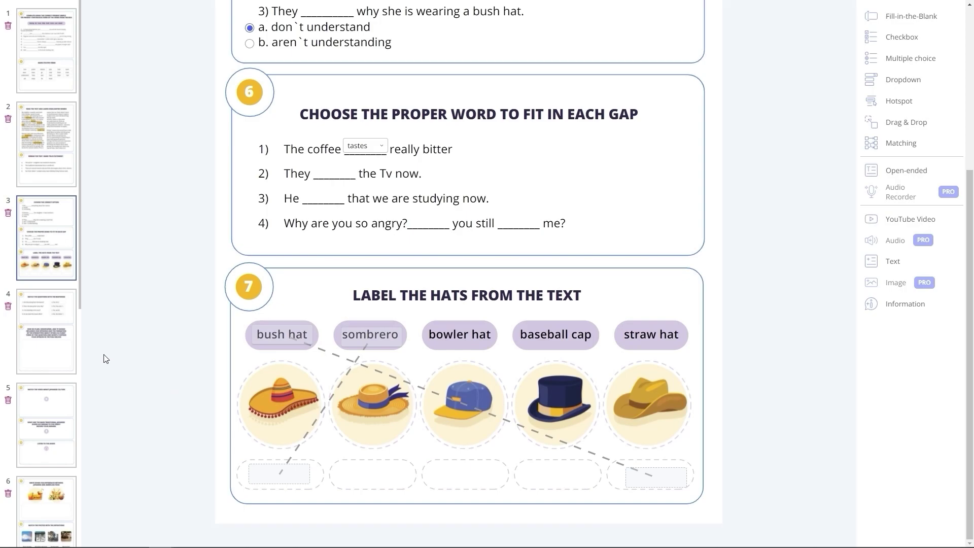
# - On page 4, add a matching item over question 1, paired with answer 'b. No, they aren`t'
pyautogui.click(48, 333)
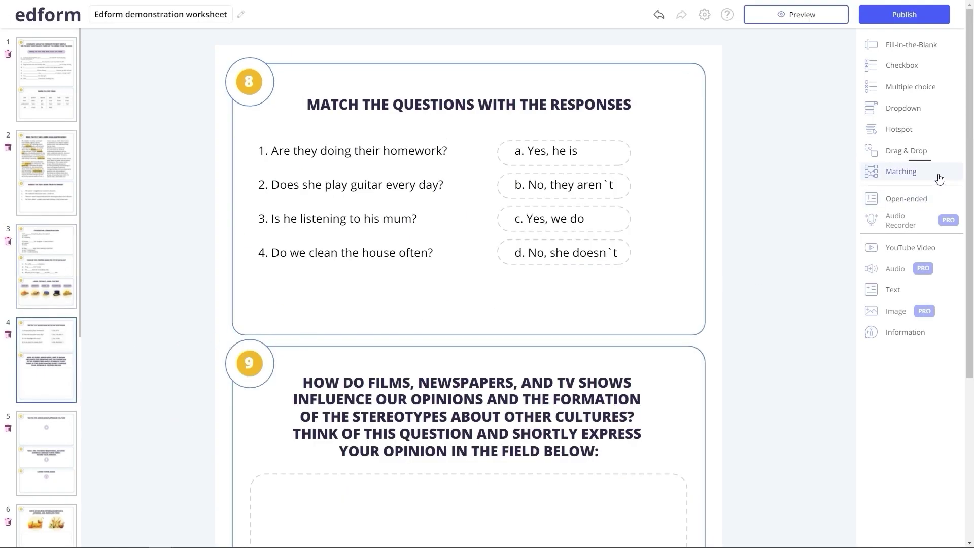
pyautogui.moveTo(939, 178); pyautogui.dragTo(251, 154)
pyautogui.moveTo(349, 160)
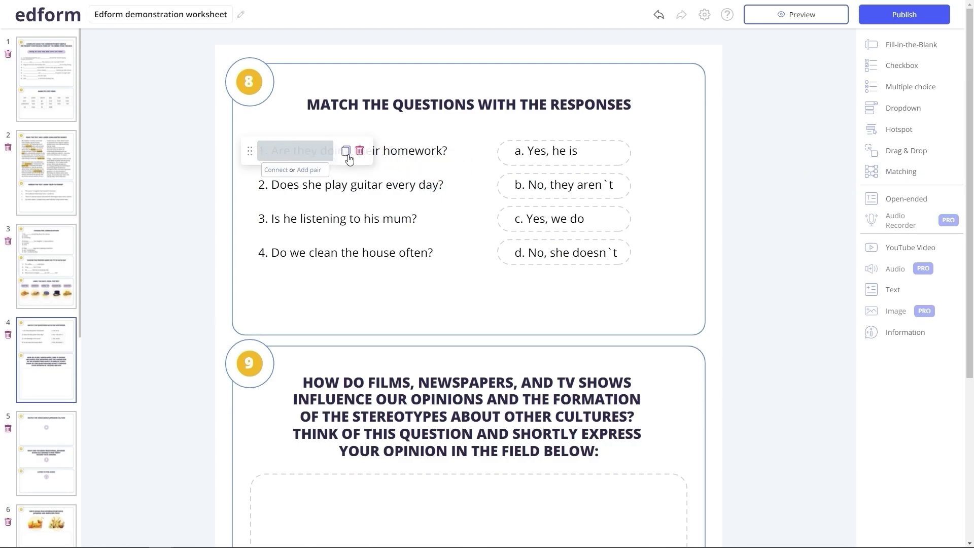
pyautogui.moveTo(333, 151); pyautogui.dragTo(450, 151)
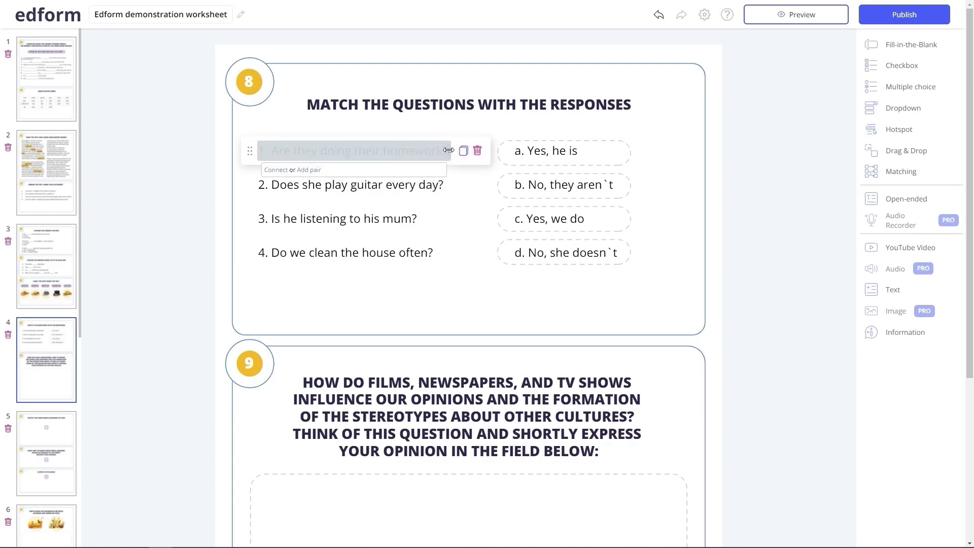
pyautogui.click(313, 171)
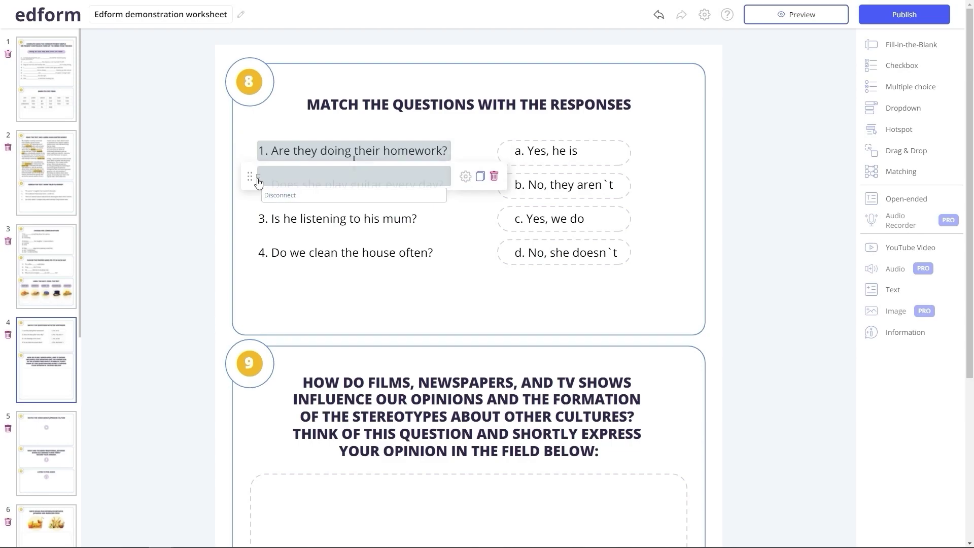
pyautogui.moveTo(250, 179); pyautogui.dragTo(496, 184)
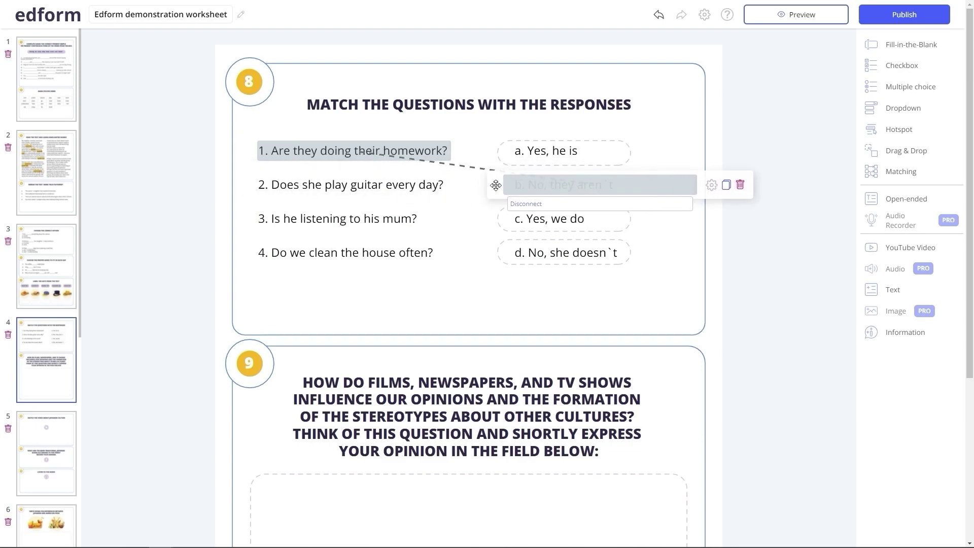
pyautogui.moveTo(699, 185); pyautogui.dragTo(630, 185)
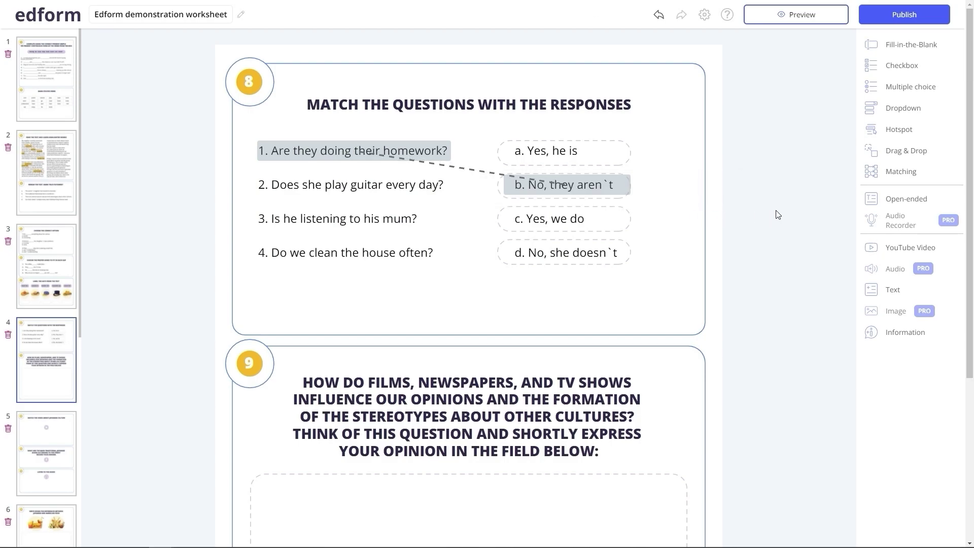
# - Place an open-ended answer box in question 9 and stretch it across the response area
pyautogui.scroll(-5, 778, 214)
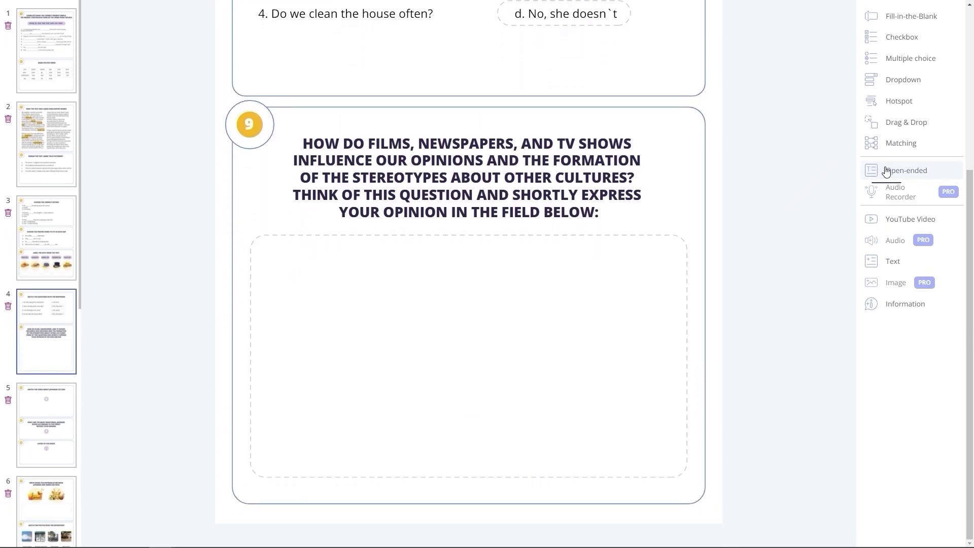
pyautogui.moveTo(875, 169); pyautogui.dragTo(261, 242)
pyautogui.moveTo(393, 288); pyautogui.dragTo(686, 473)
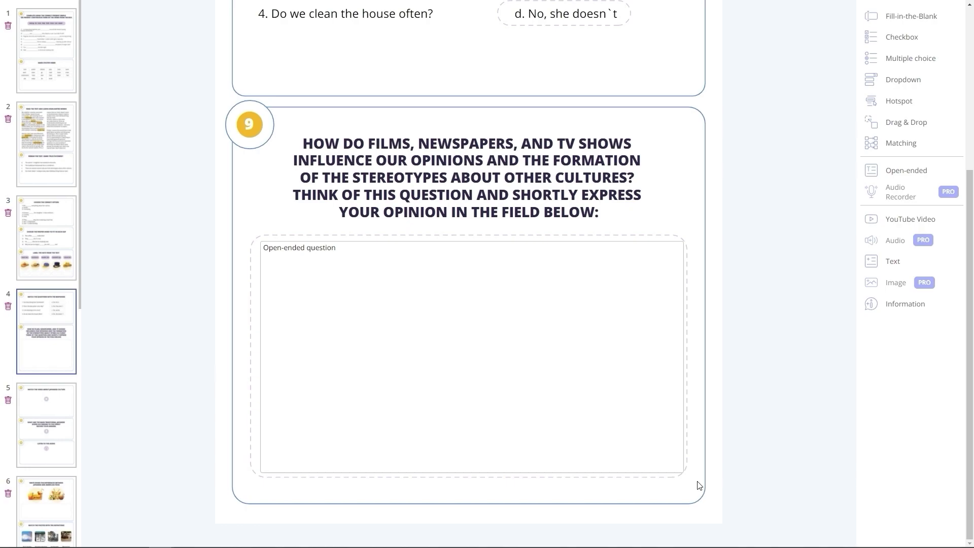
# - On page 5, embed the pasted 'Japan for Kids' YouTube link in question 10, enlarged and repositioned
pyautogui.click(57, 425)
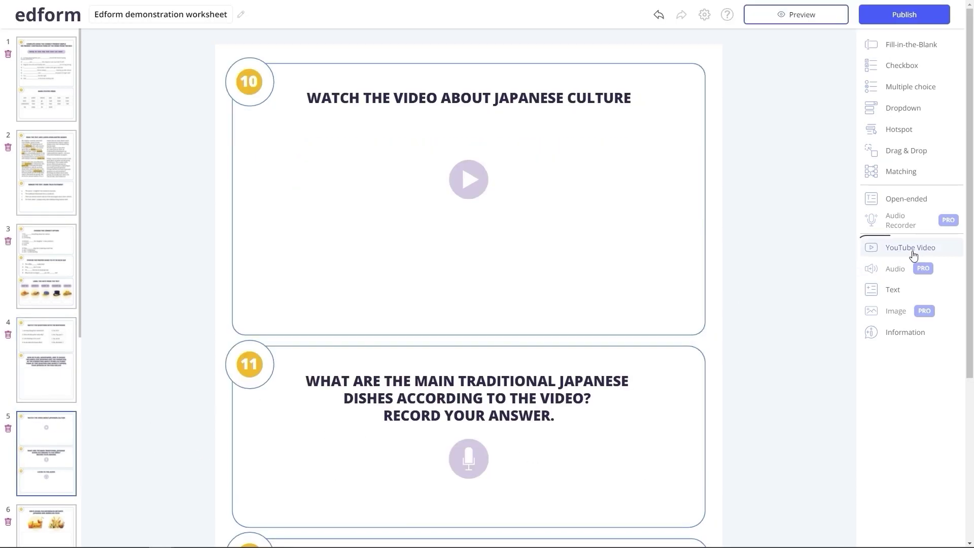
pyautogui.moveTo(911, 248); pyautogui.dragTo(364, 164)
pyautogui.click(363, 162)
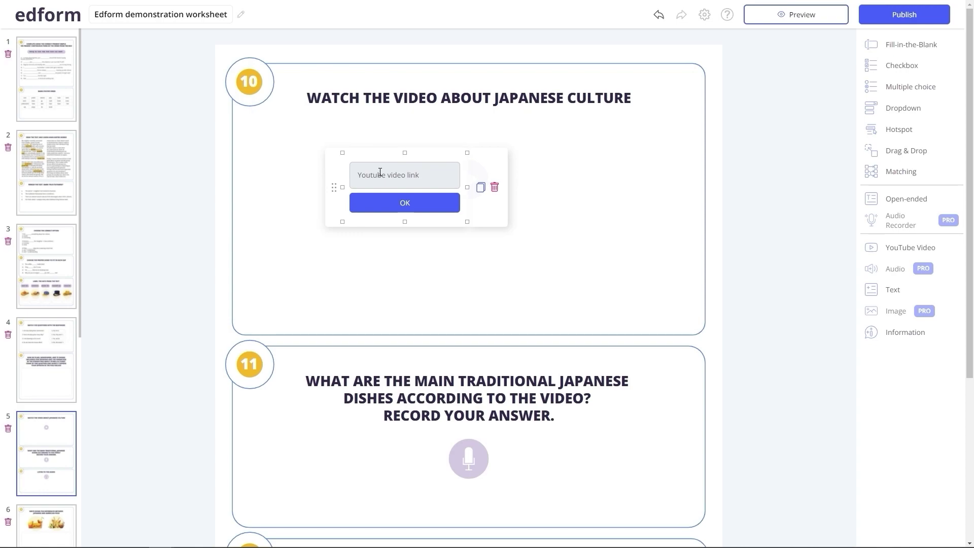
pyautogui.hotkey('ctrl', 'v')
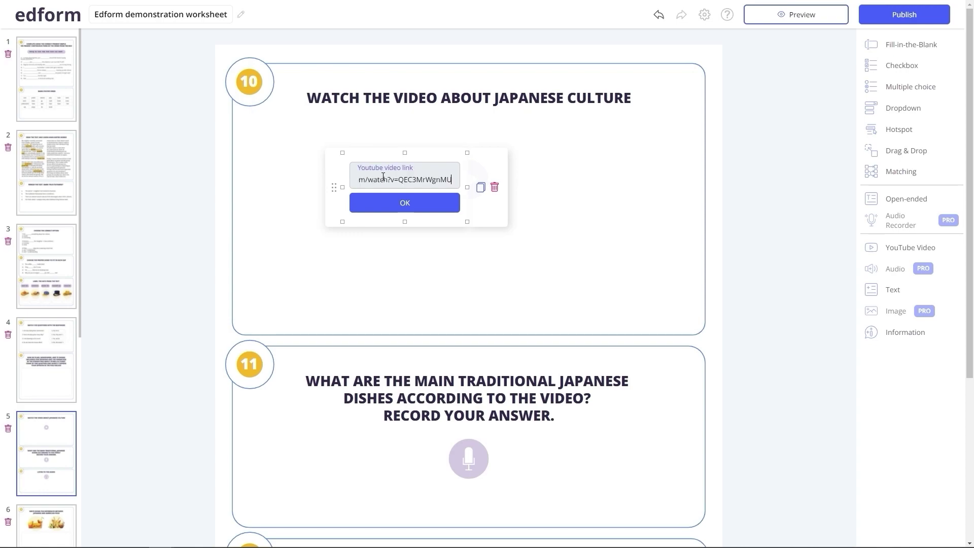
pyautogui.click(449, 208)
pyautogui.moveTo(558, 276); pyautogui.dragTo(644, 326)
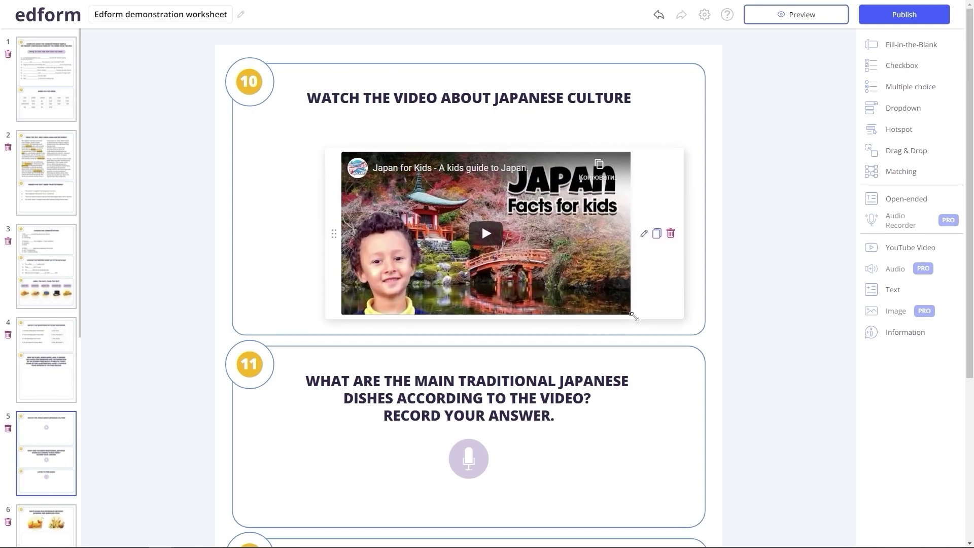
pyautogui.moveTo(333, 238); pyautogui.dragTo(307, 203)
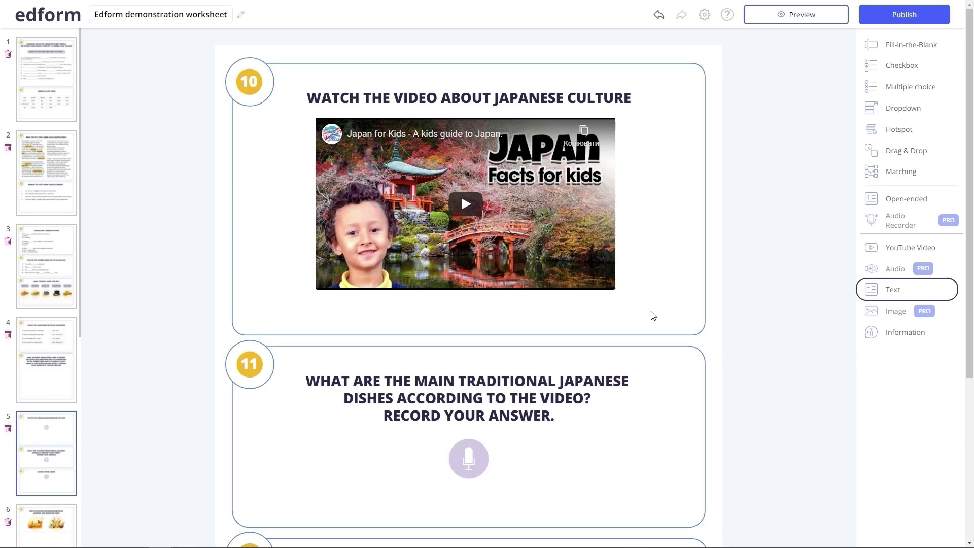
# - Add an info icon to question 3 and save the pasted word definitions into it
pyautogui.scroll(15, 737, 238)
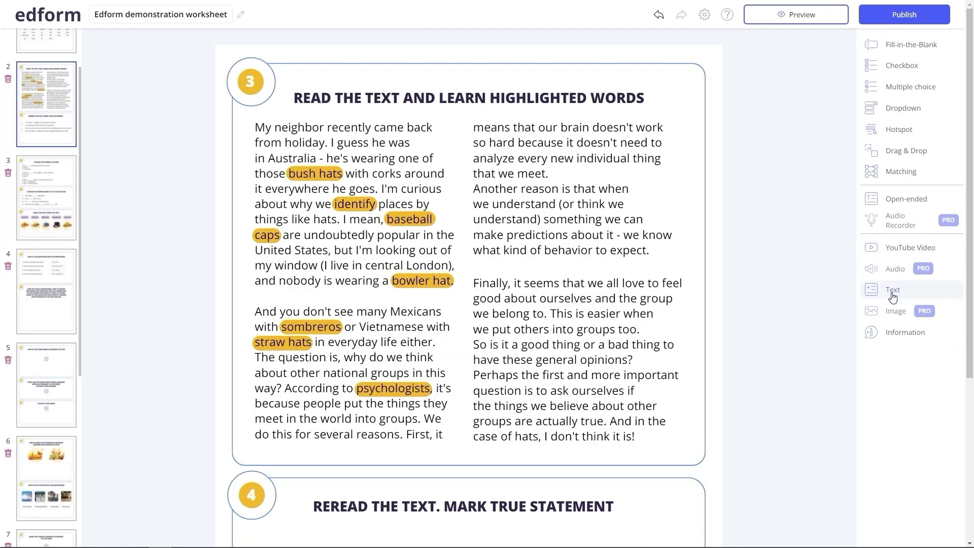
pyautogui.moveTo(897, 332); pyautogui.dragTo(677, 90)
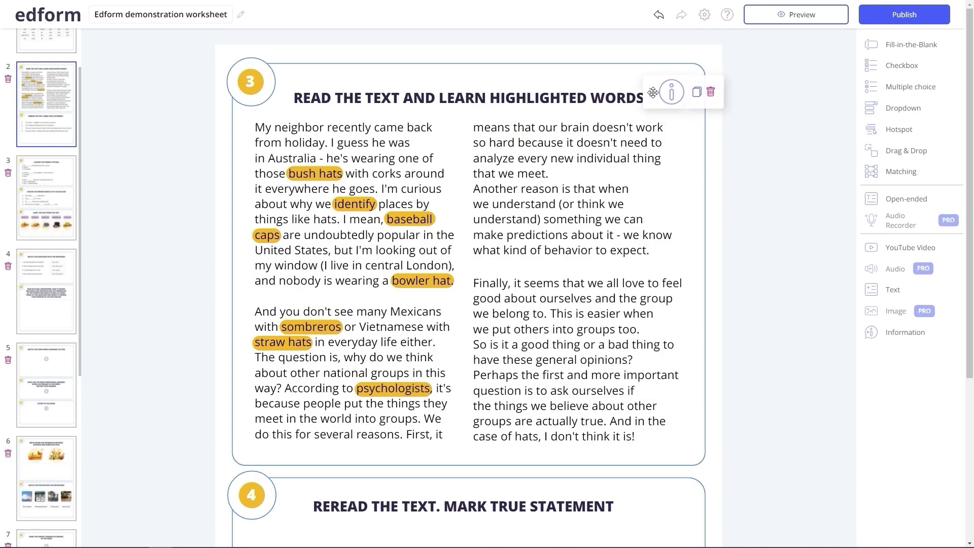
pyautogui.click(667, 103)
pyautogui.click(577, 199)
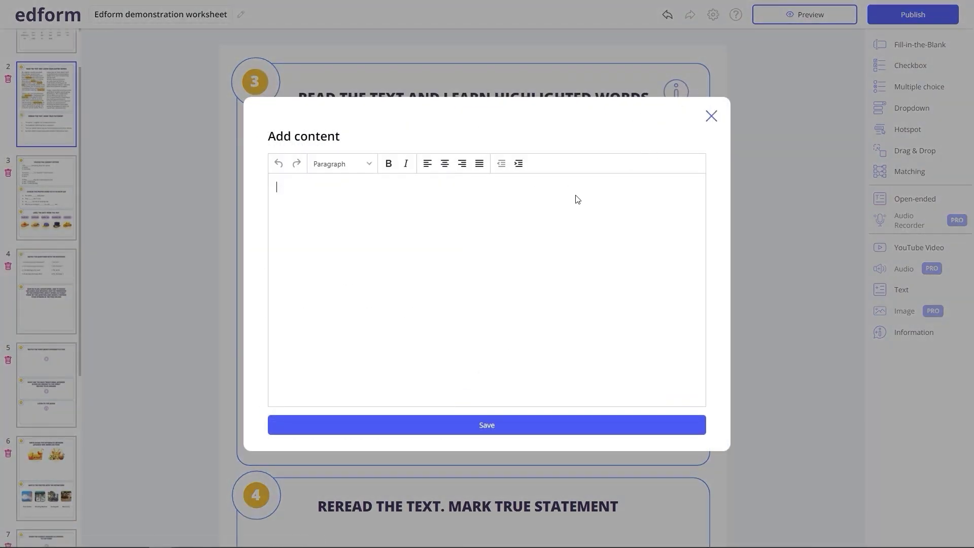
pyautogui.hotkey('ctrl', 'v')
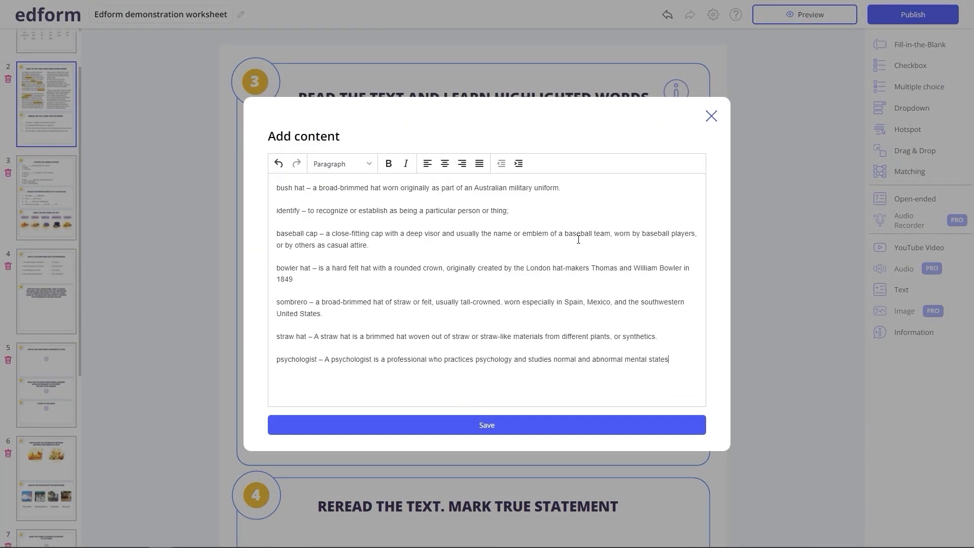
pyautogui.click(565, 425)
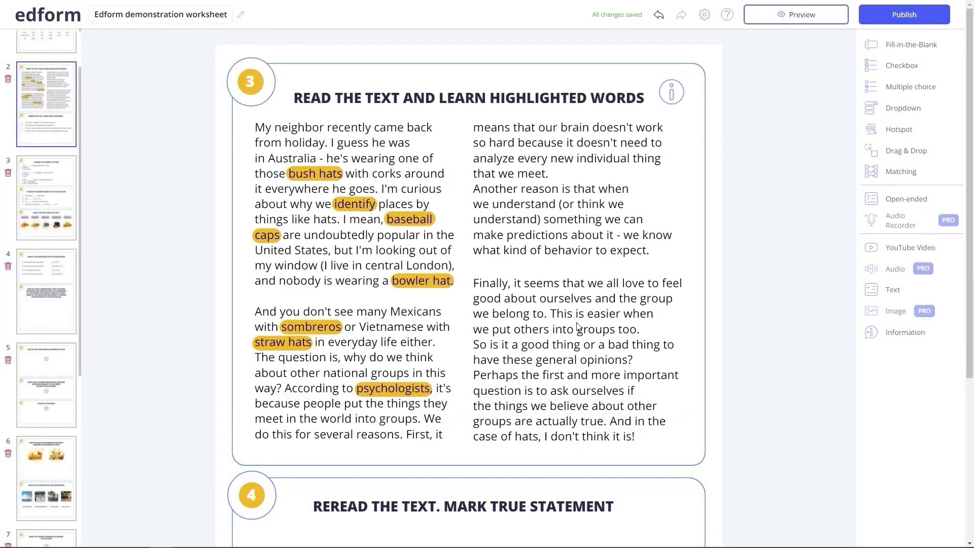
# - Reopen the info note to check the definitions and save it again
pyautogui.click(666, 106)
pyautogui.click(668, 100)
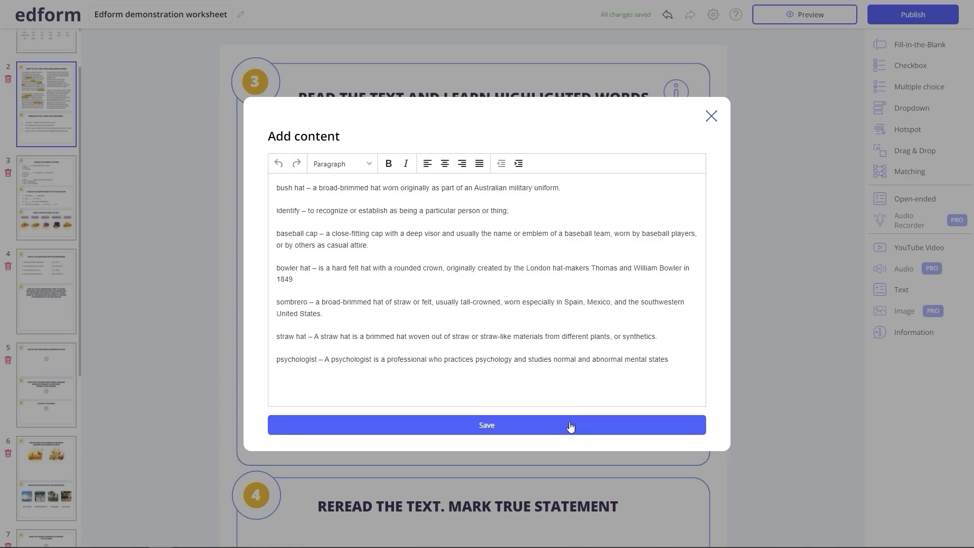
pyautogui.click(570, 426)
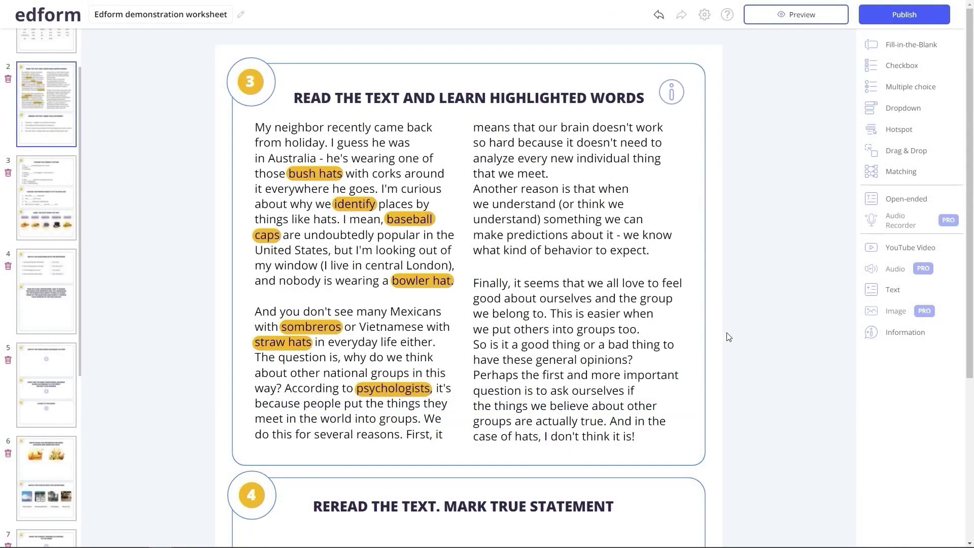
# - Begin publishing the worksheet with the Publish button at the top right
pyautogui.click(899, 9)
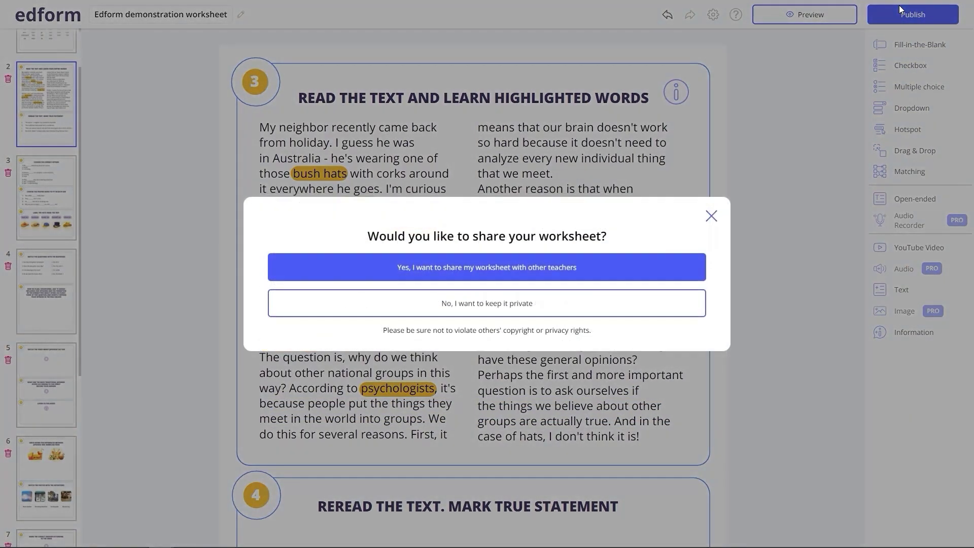